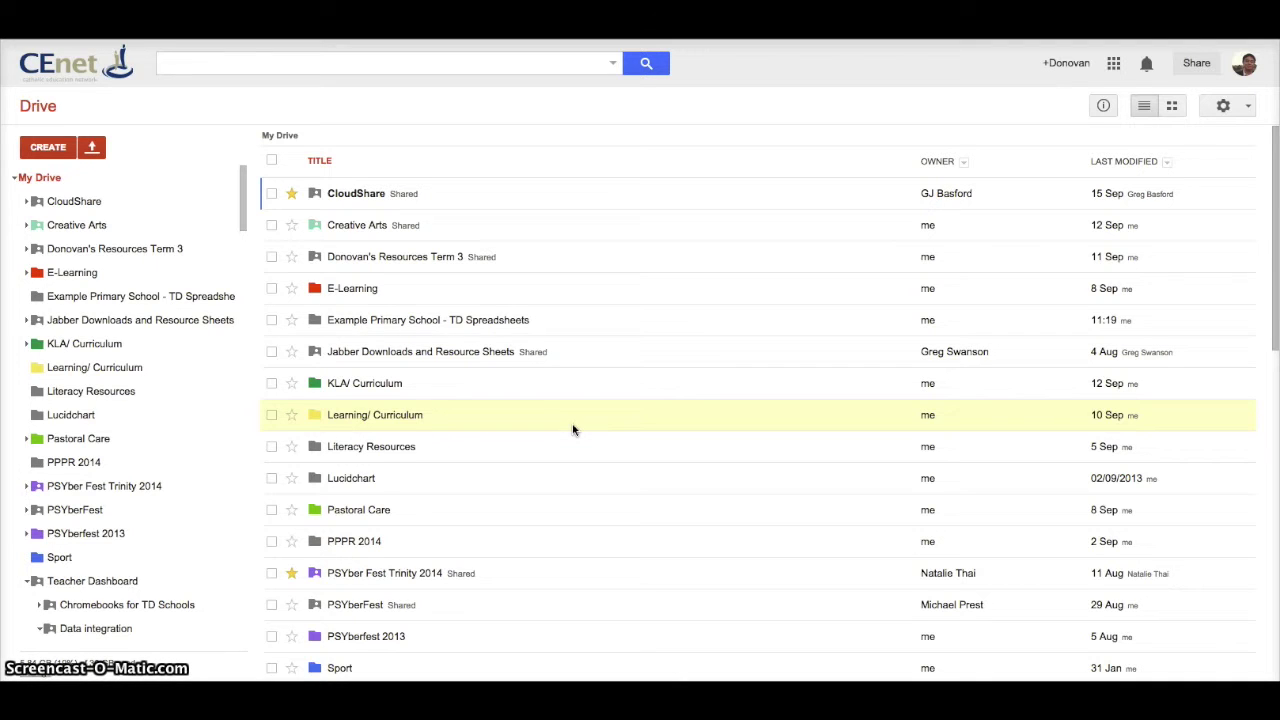
Step: Search Drive for 'example' and open the Example Primary School - TD Spreadsheets folder
left_click(573, 430)
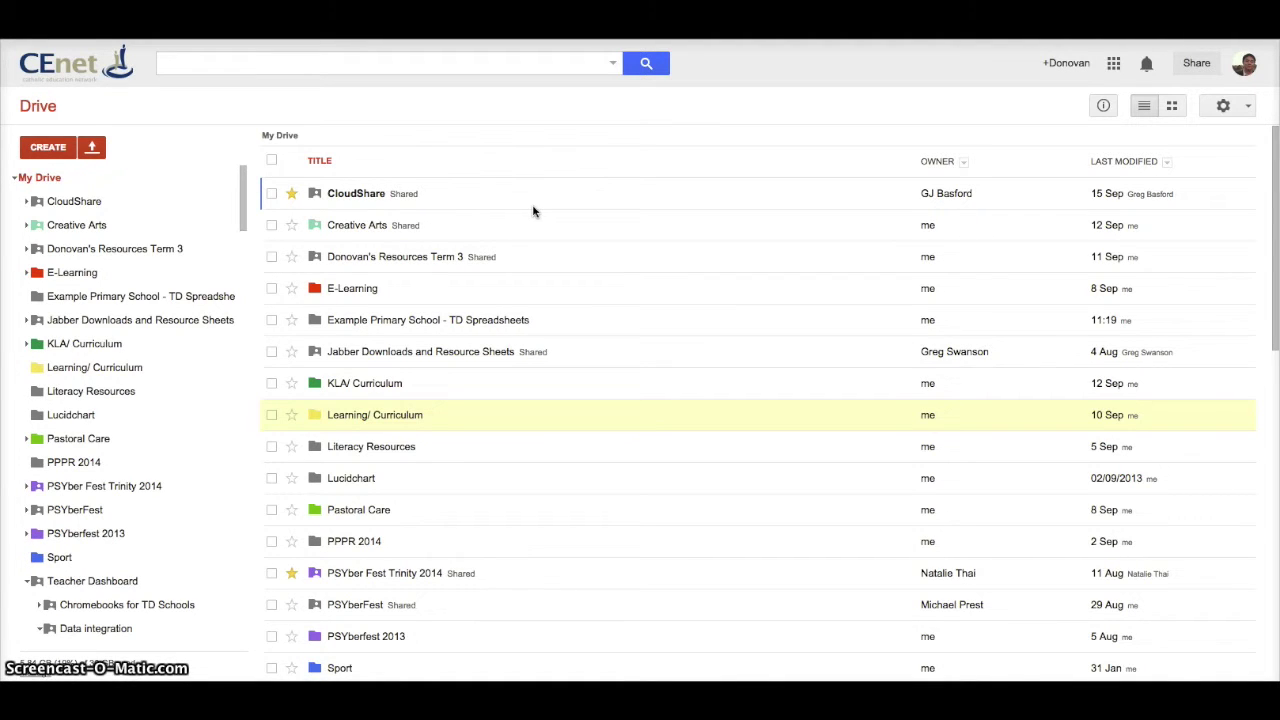
left_click(362, 64)
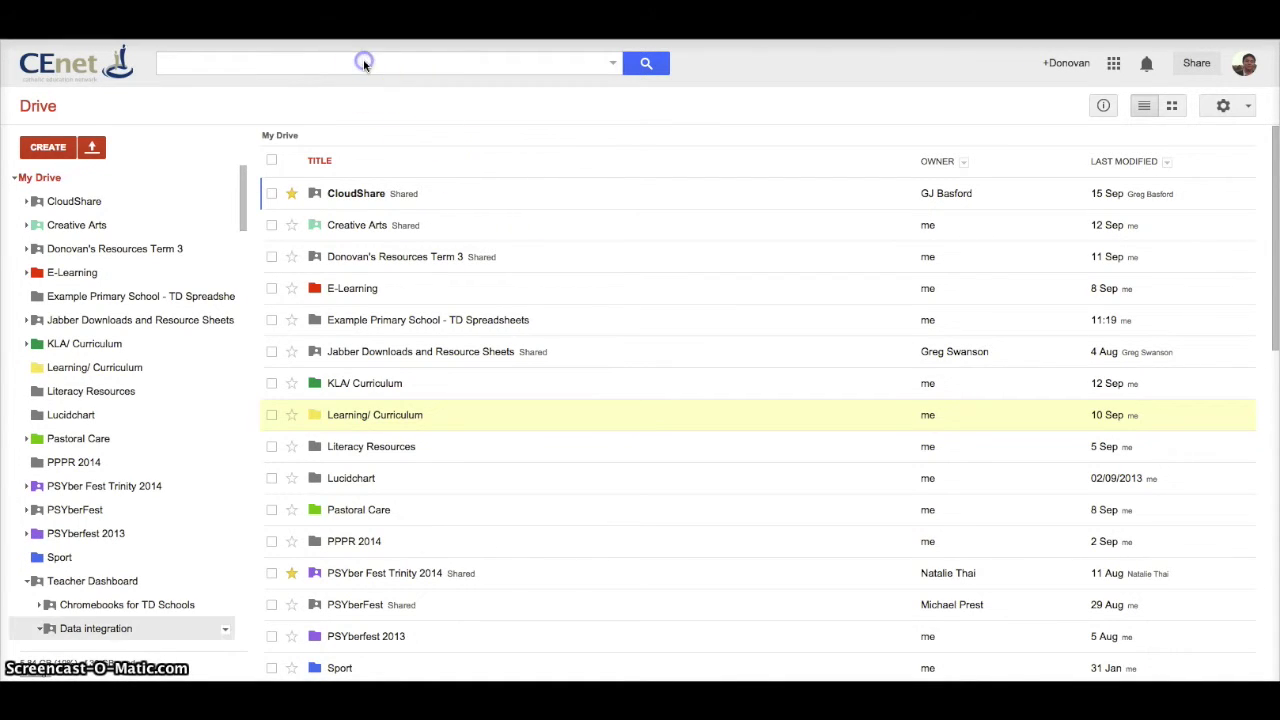
left_click(362, 64)
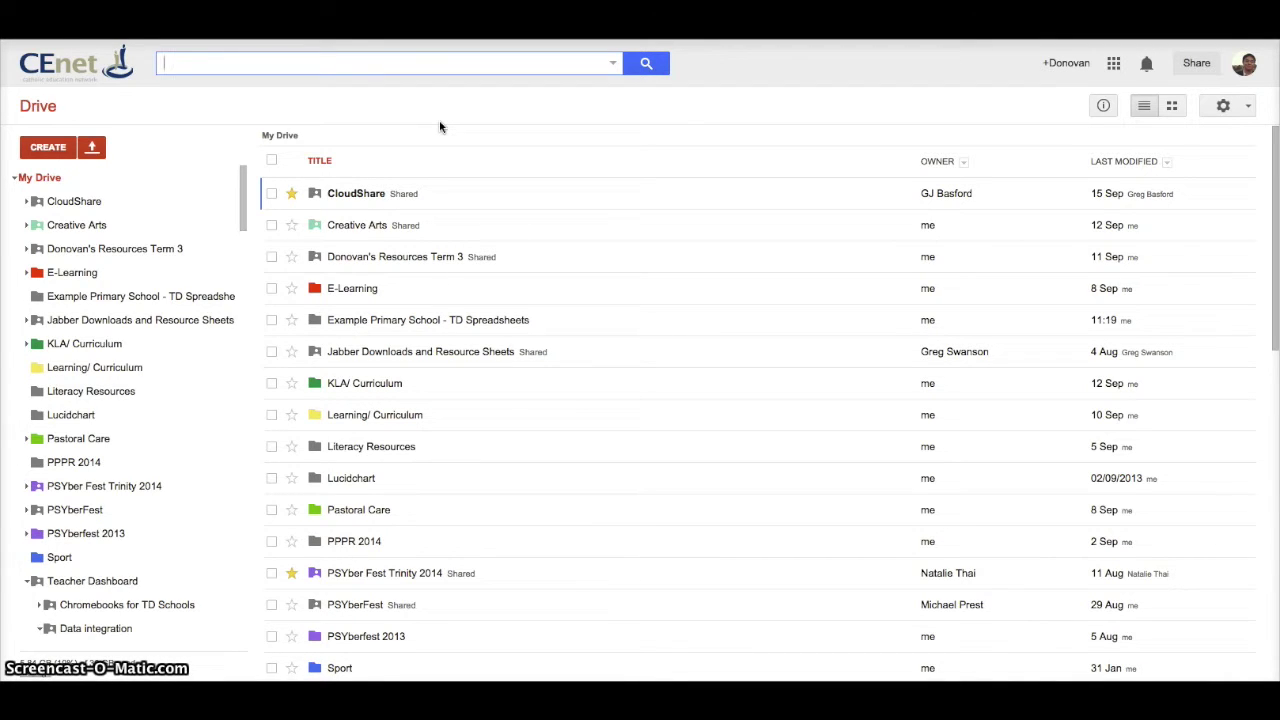
type("example")
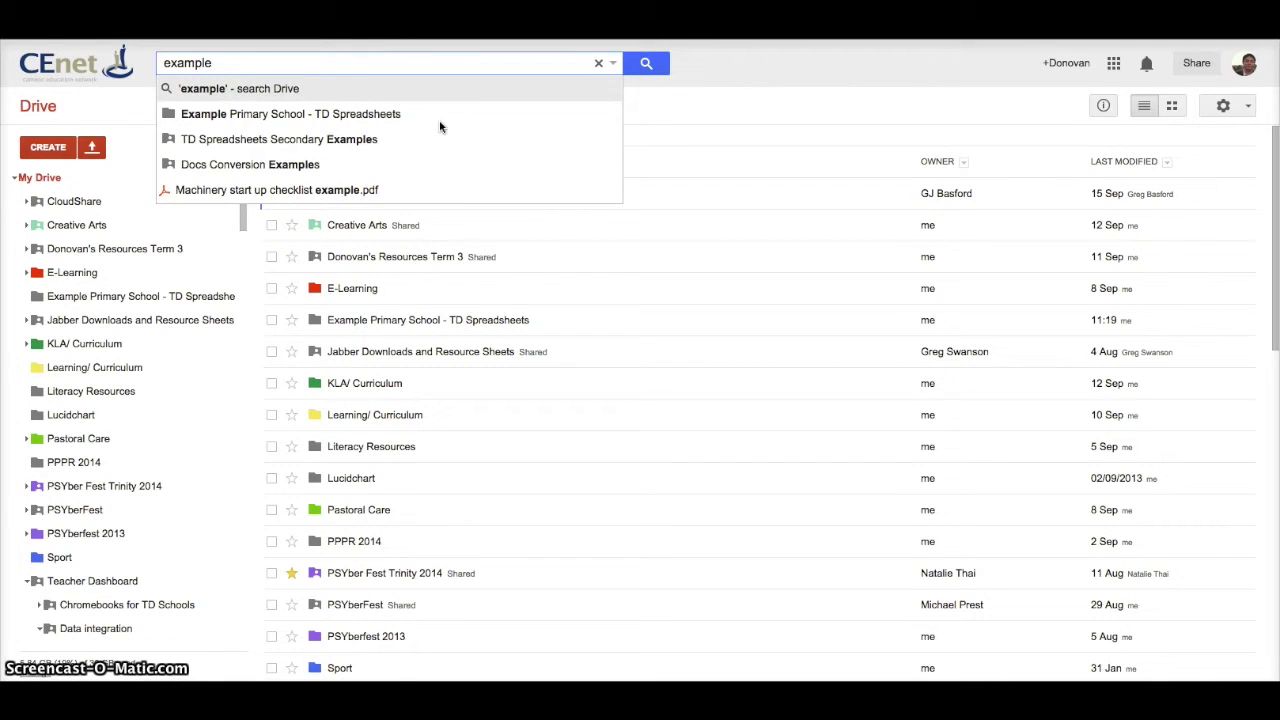
left_click(445, 120)
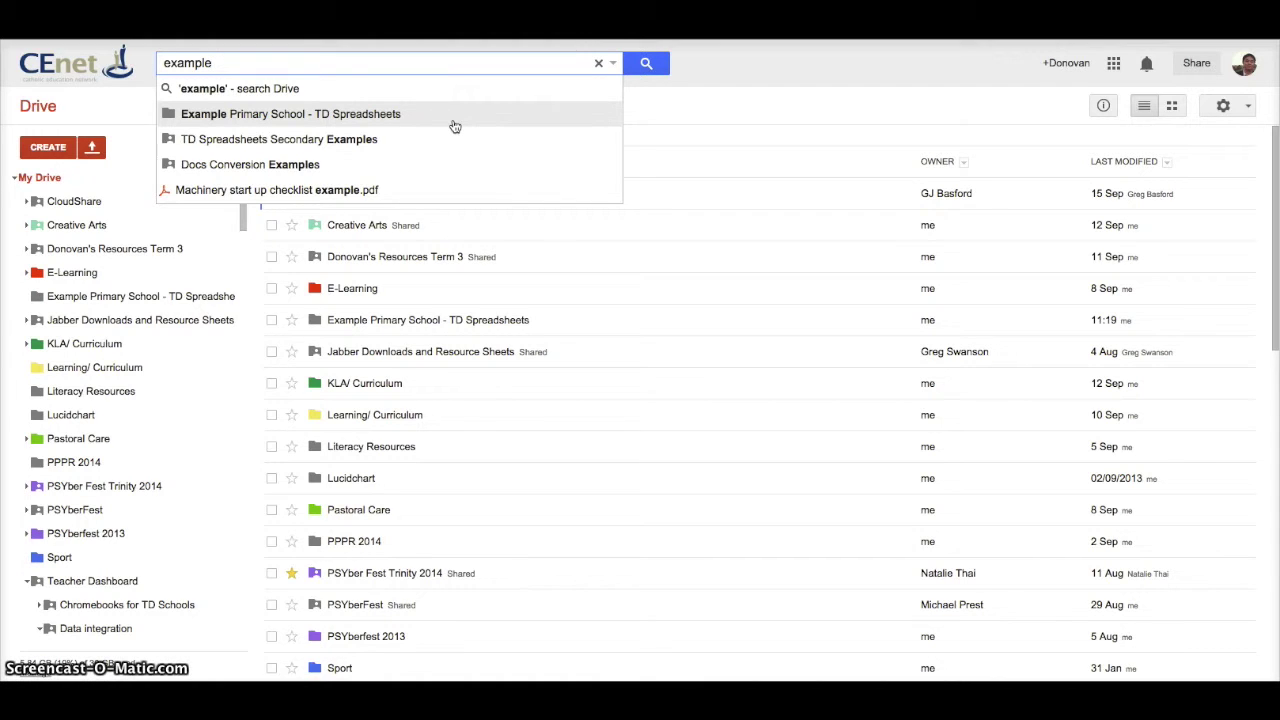
left_click(455, 124)
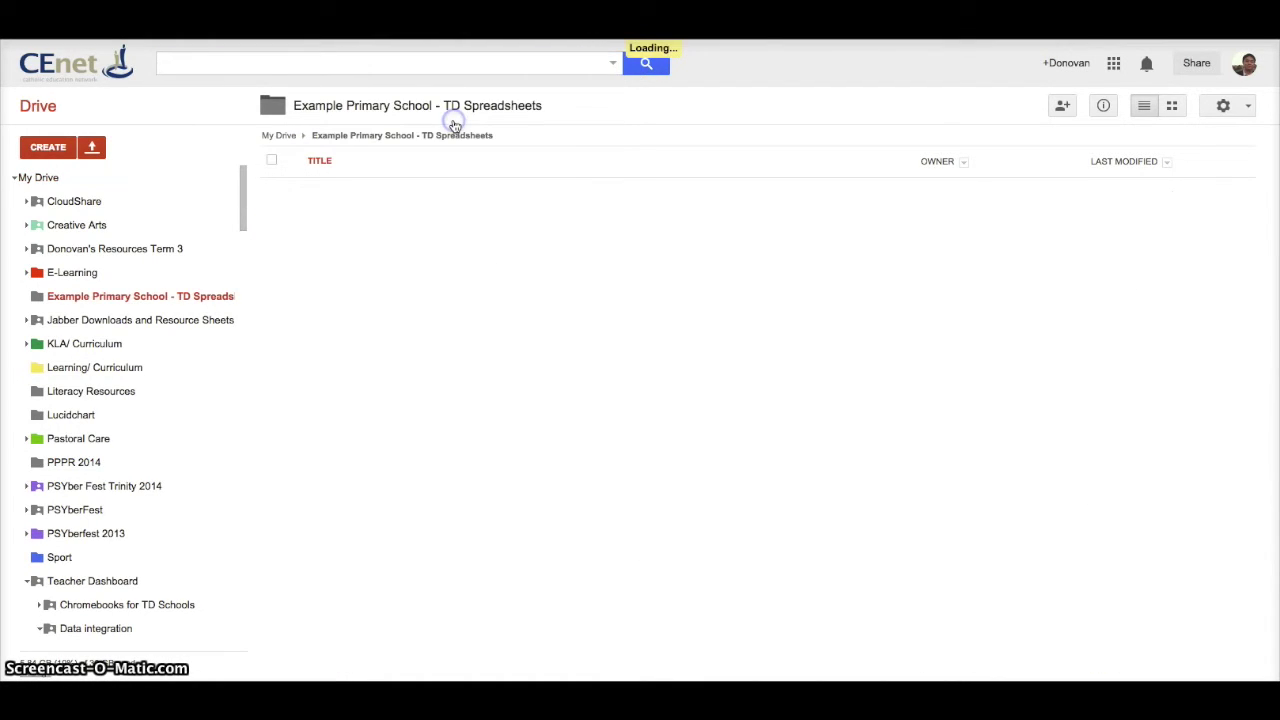
Step: Open the TD Students - Primary 2014 spreadsheet from the folder listing
left_click(597, 191)
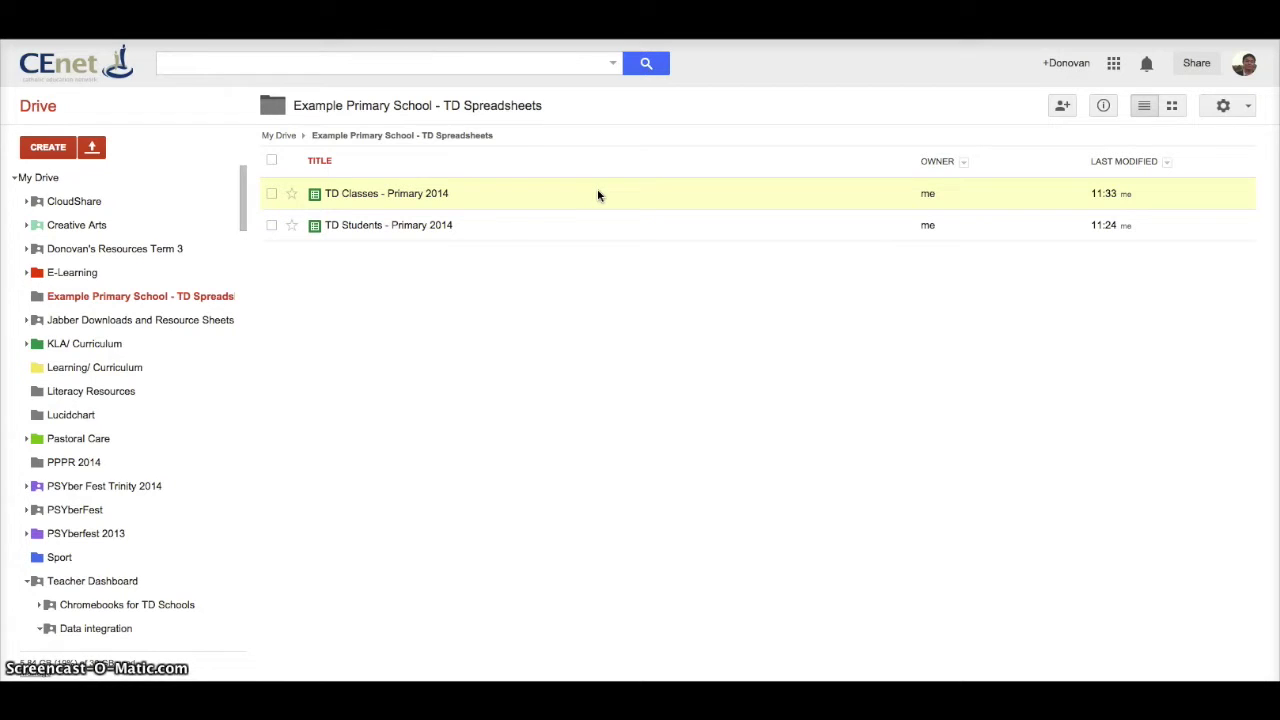
left_click(350, 198)
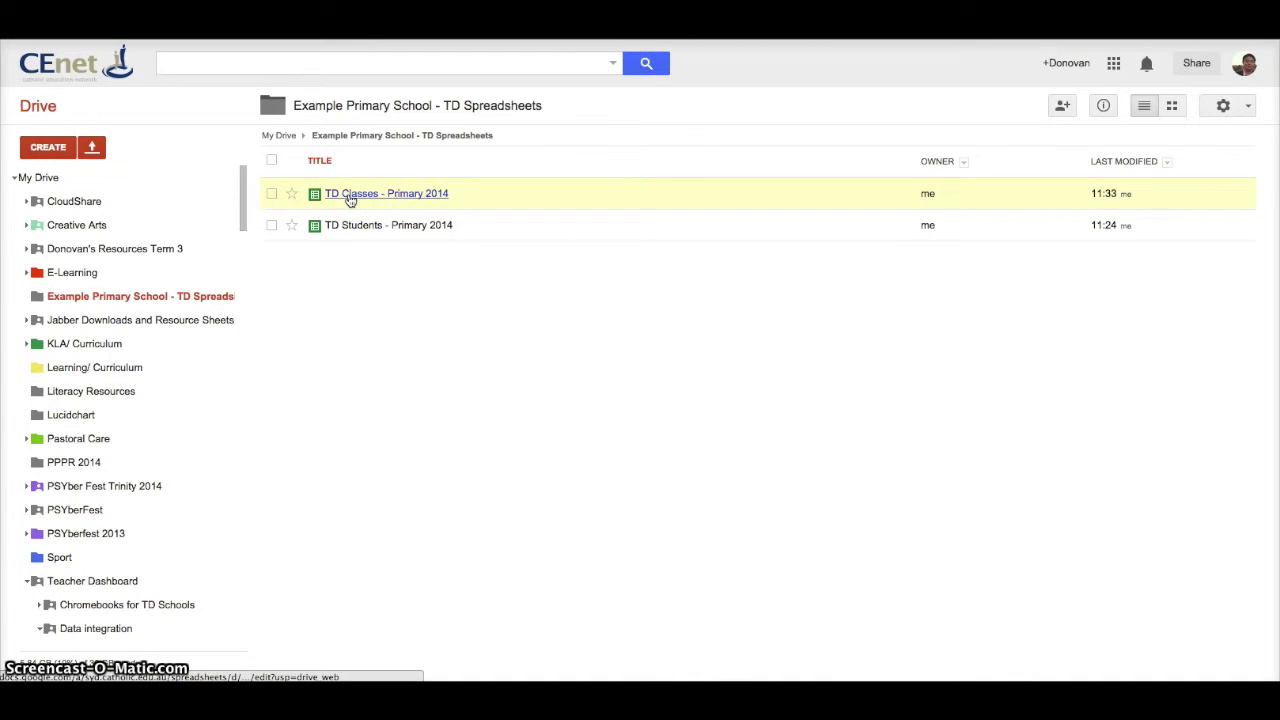
left_click(367, 194)
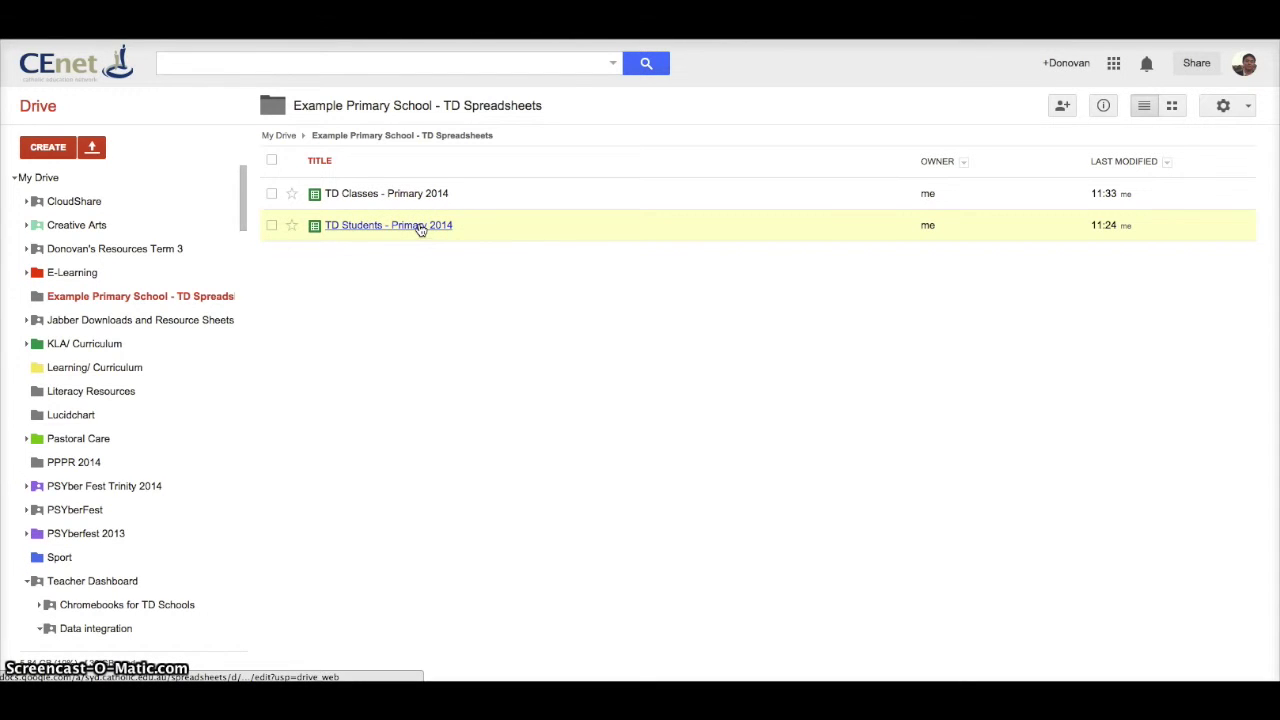
left_click(491, 262)
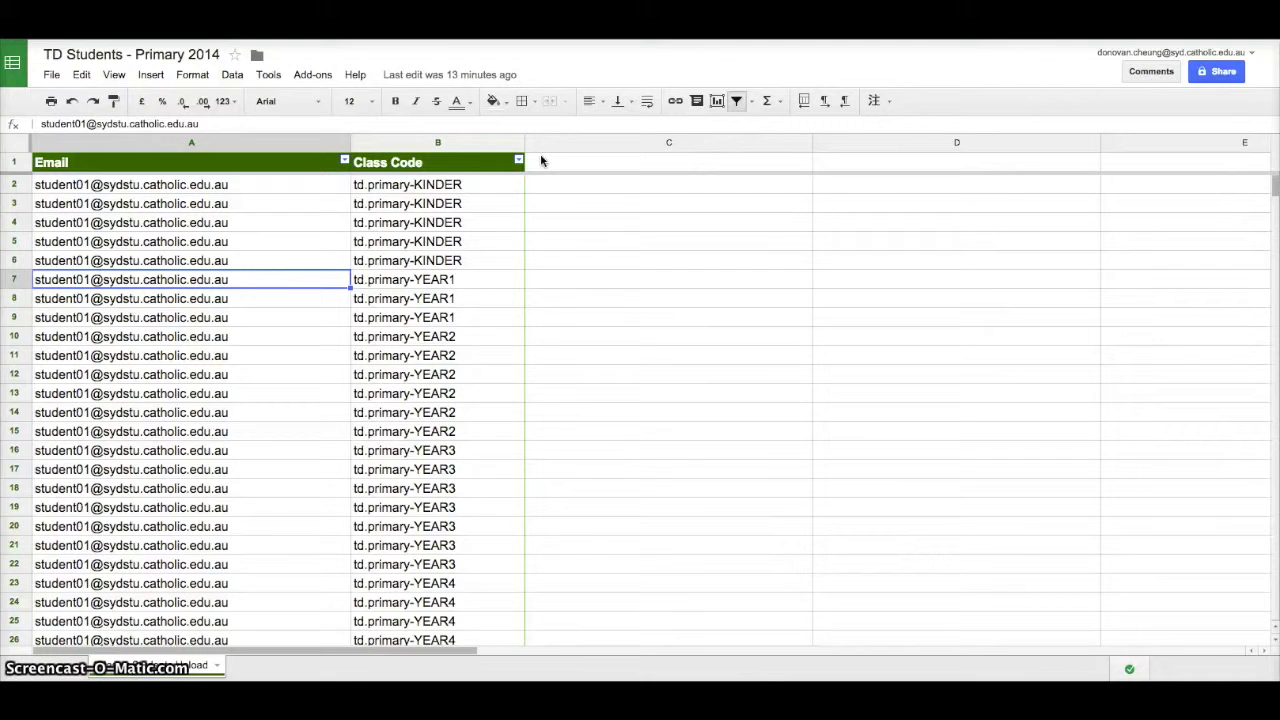
Step: Inspect the Email (A1) and Class Code (B1) columns, scrolling the rows and selecting cell A8
left_click(278, 162)
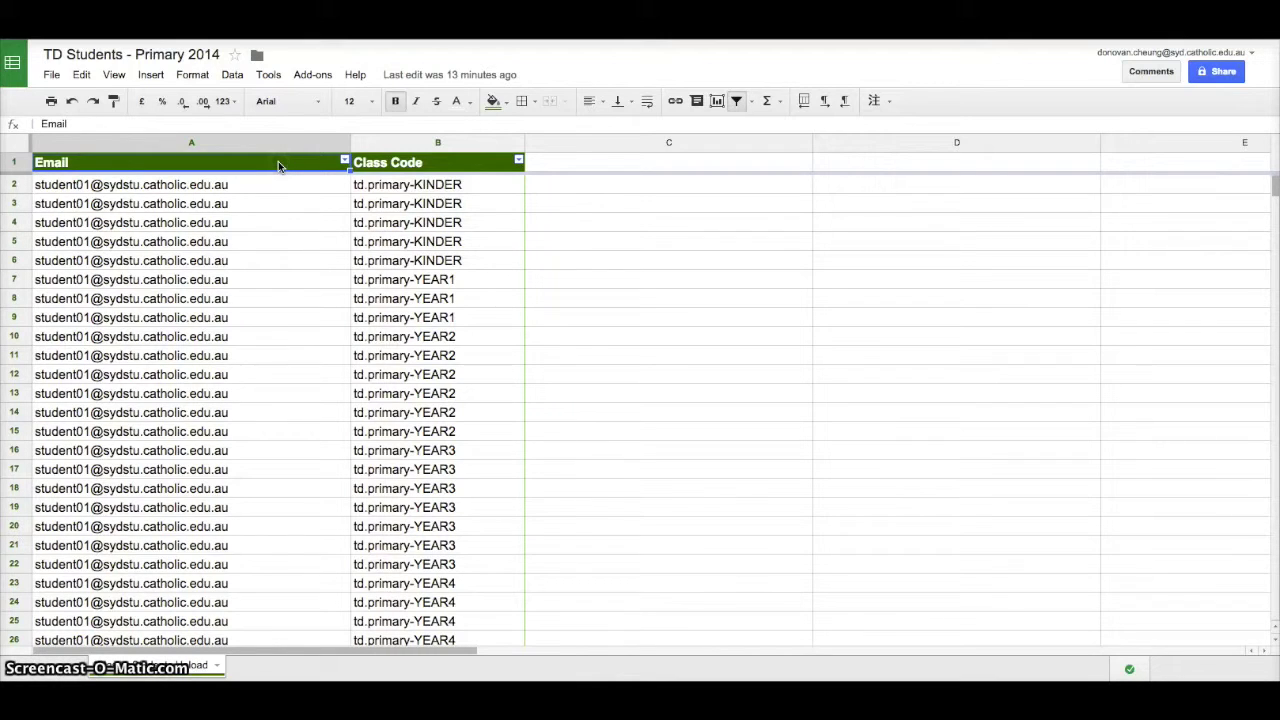
left_click(447, 158)
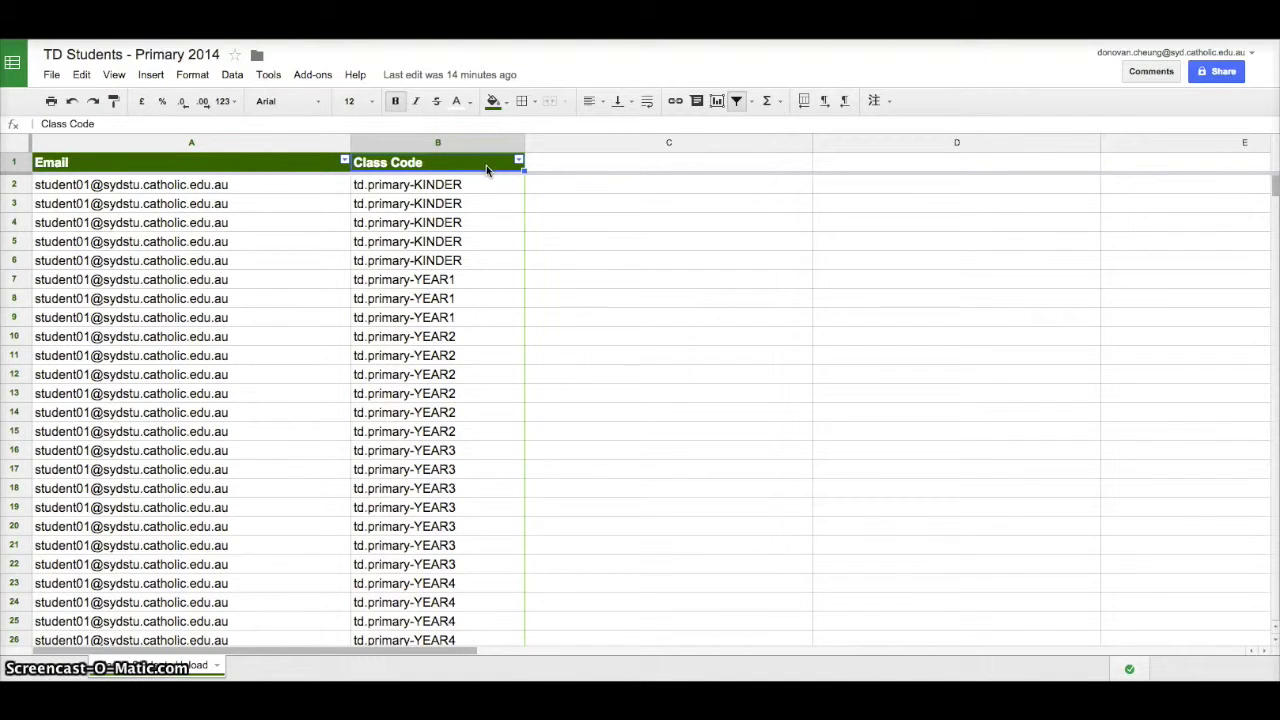
left_click(499, 186)
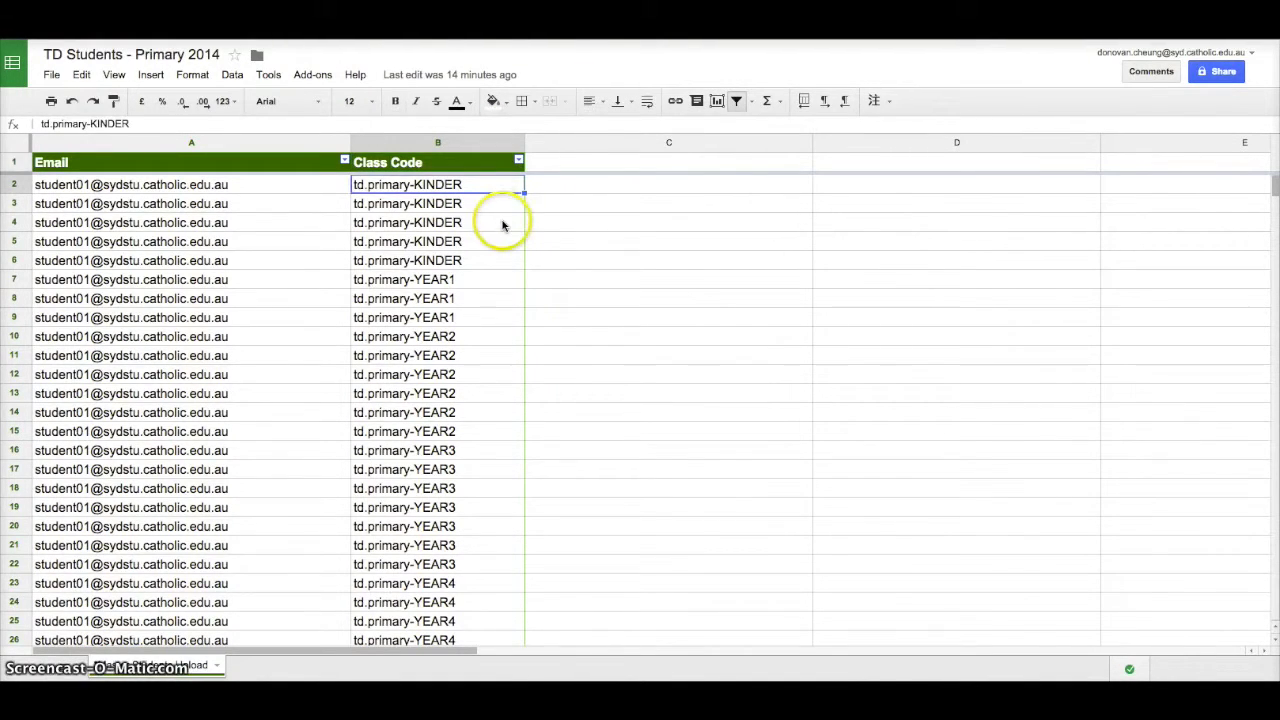
scroll(502, 225, "down", 10)
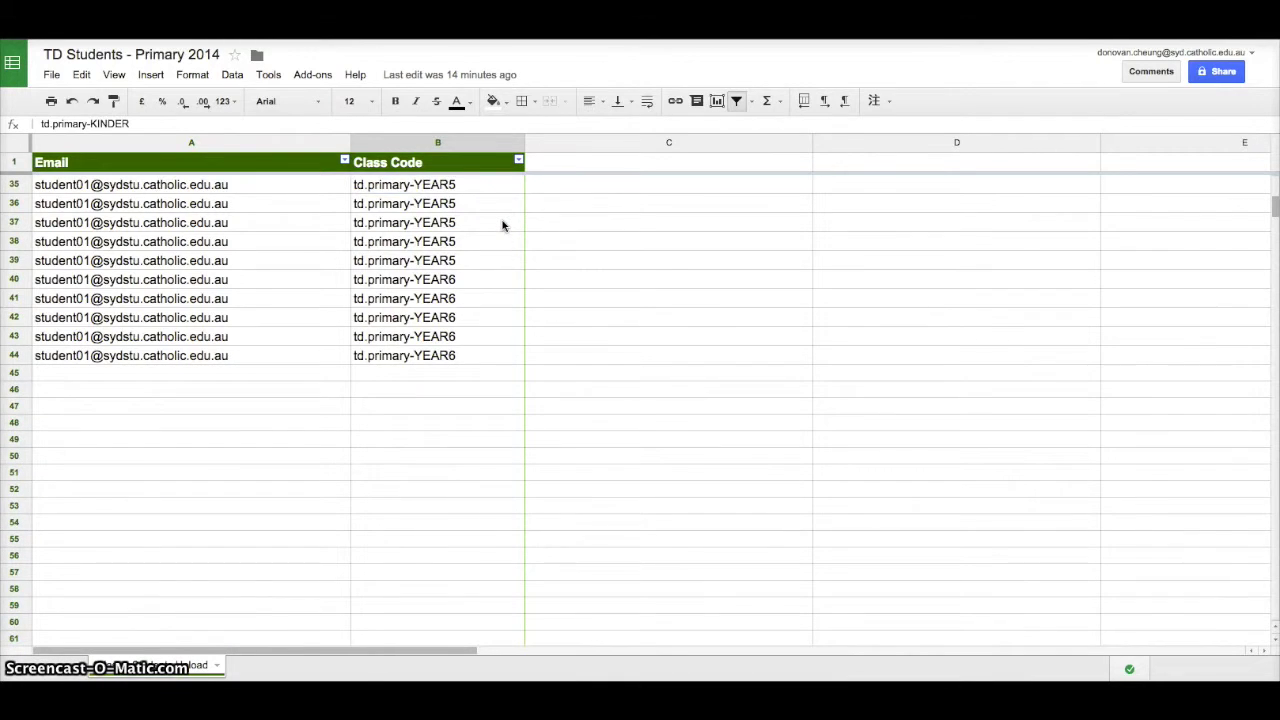
scroll(502, 225, "up", 9)
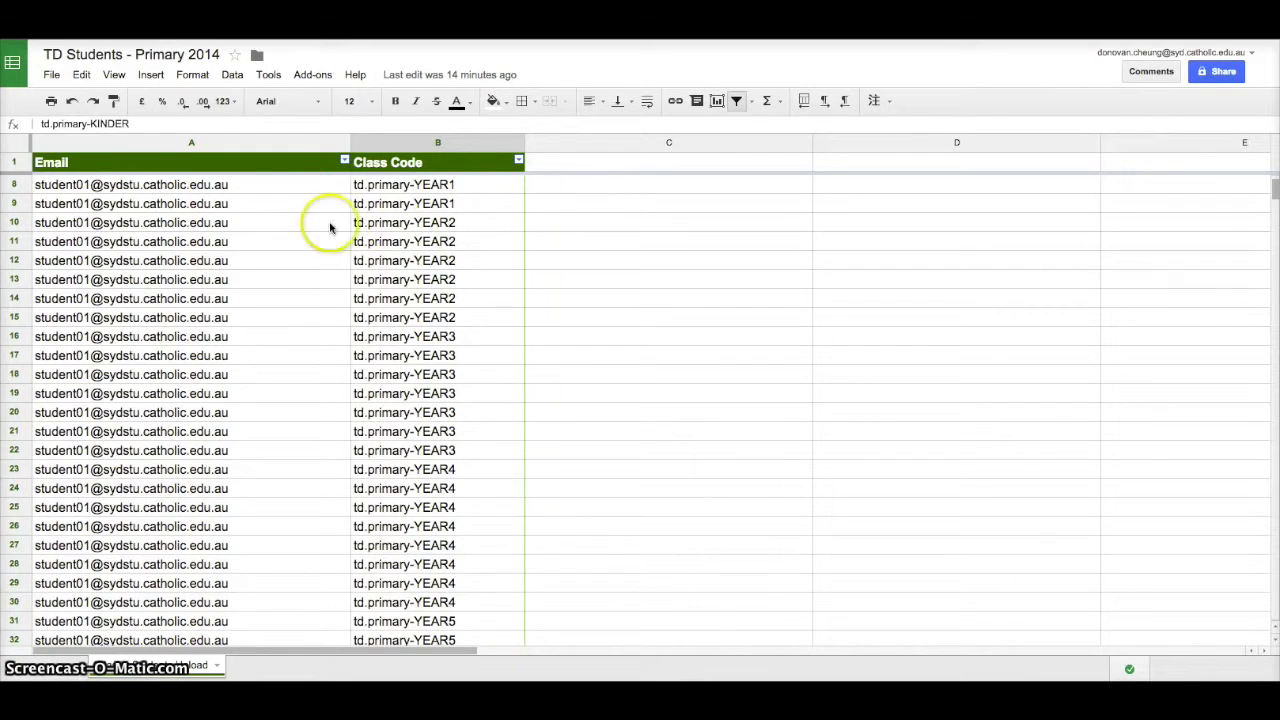
left_click(262, 185)
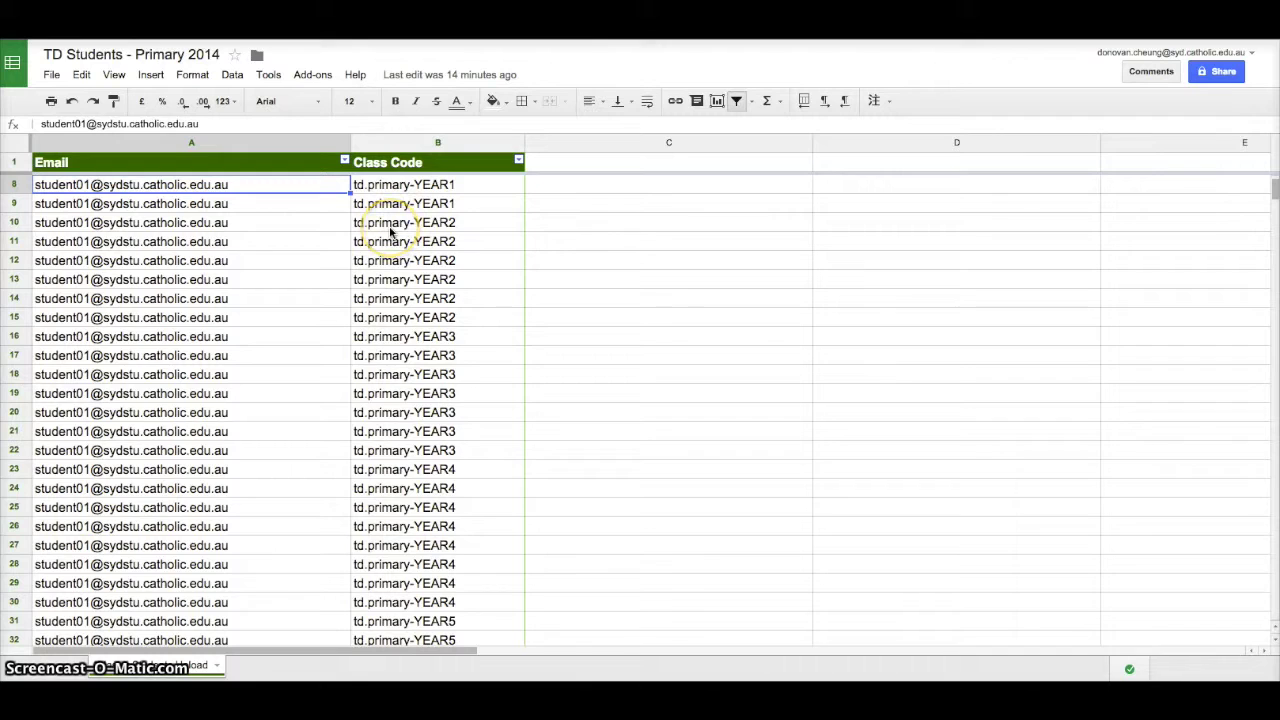
Step: Enter the new student's school email address in cell A45, then move to B45
scroll(285, 238, "down", 10)
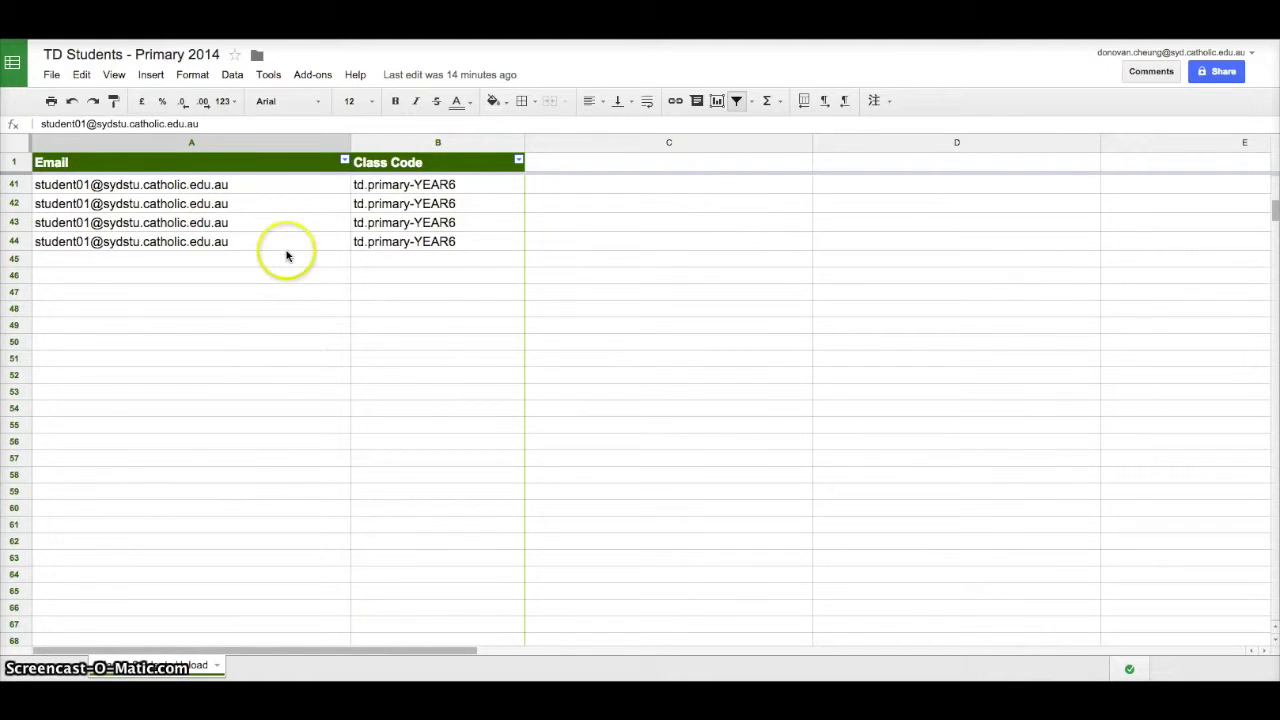
scroll(285, 252, "up", 5)
scroll(286, 257, "up", 8)
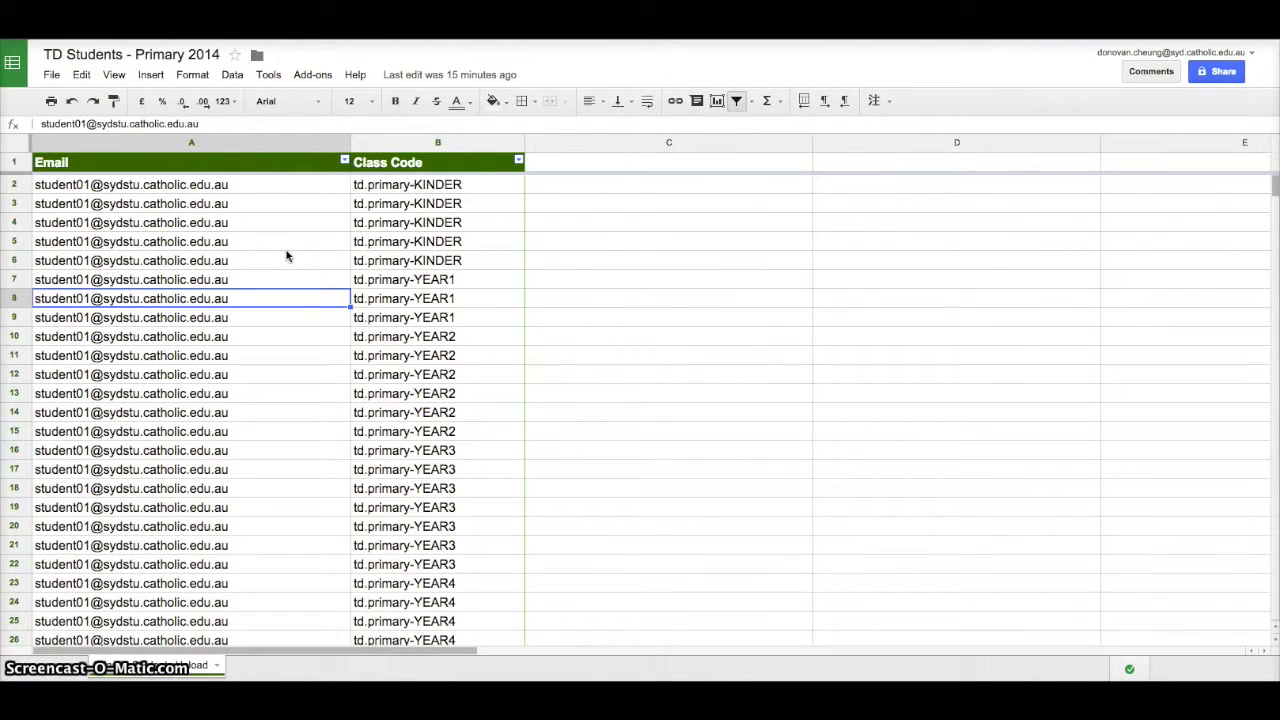
scroll(286, 257, "down", 12)
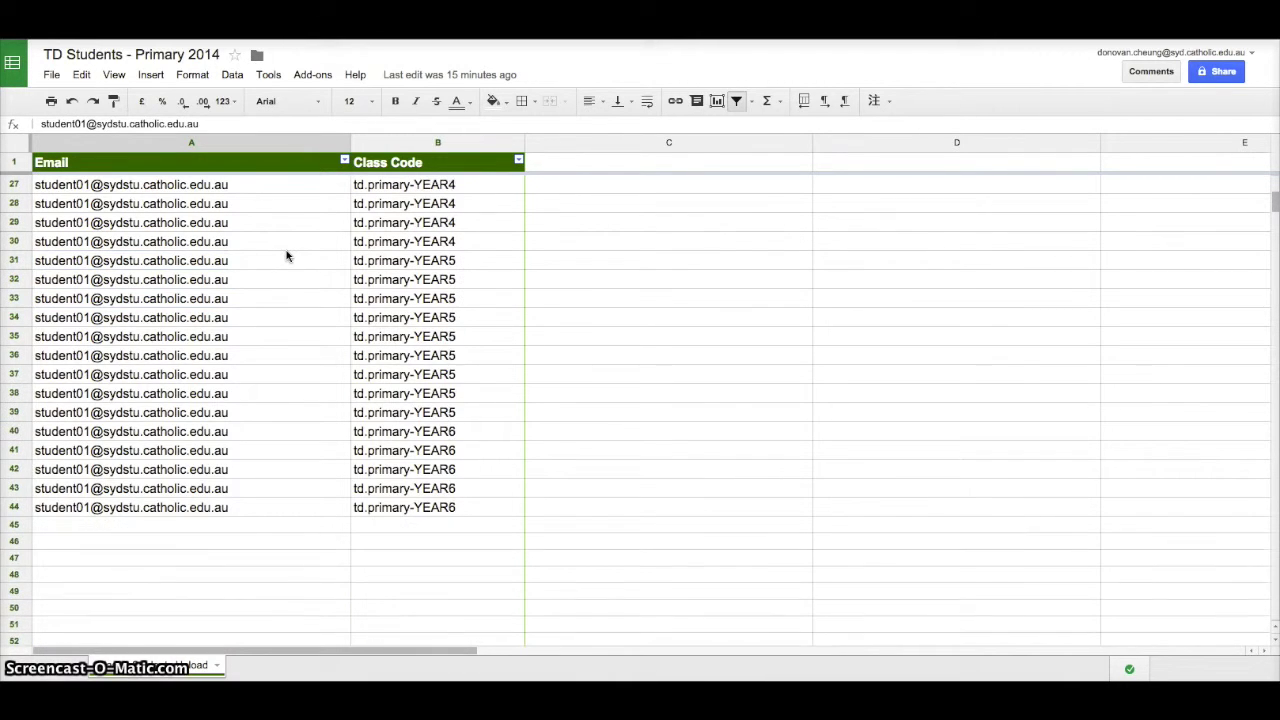
left_click(229, 316)
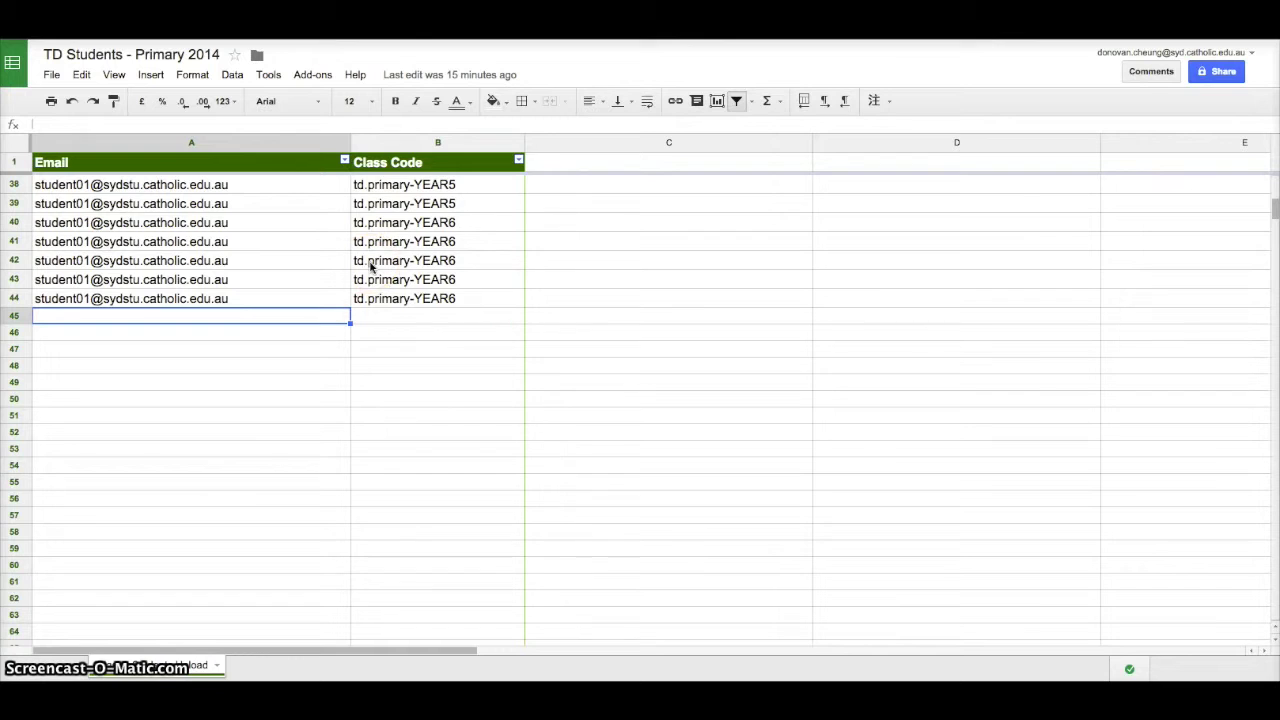
double_click(320, 316)
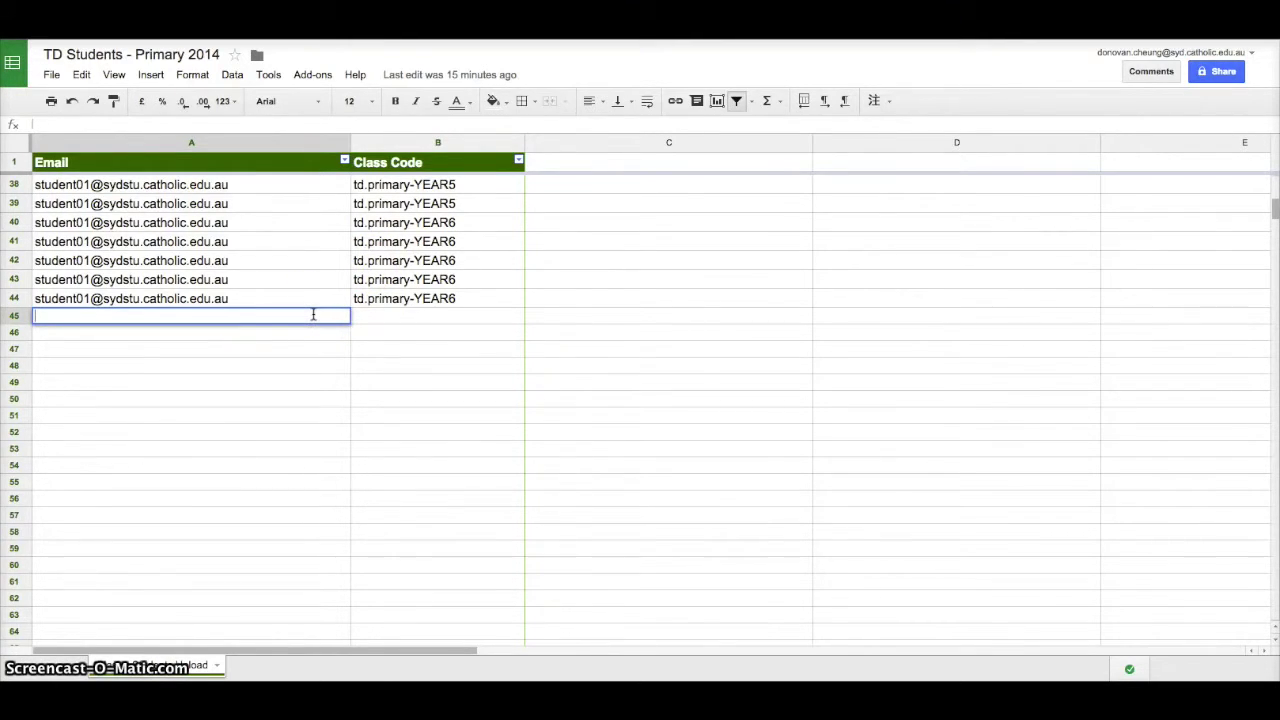
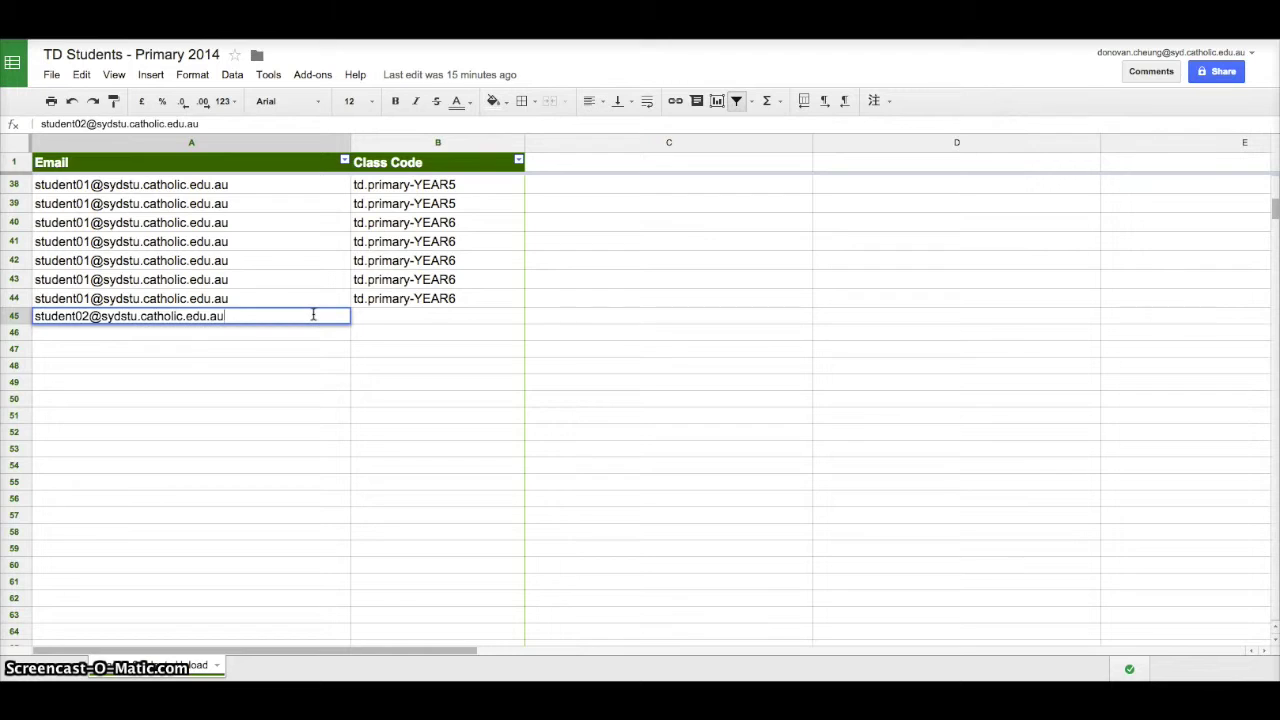
key("Return")
key("Up")
key("Right")
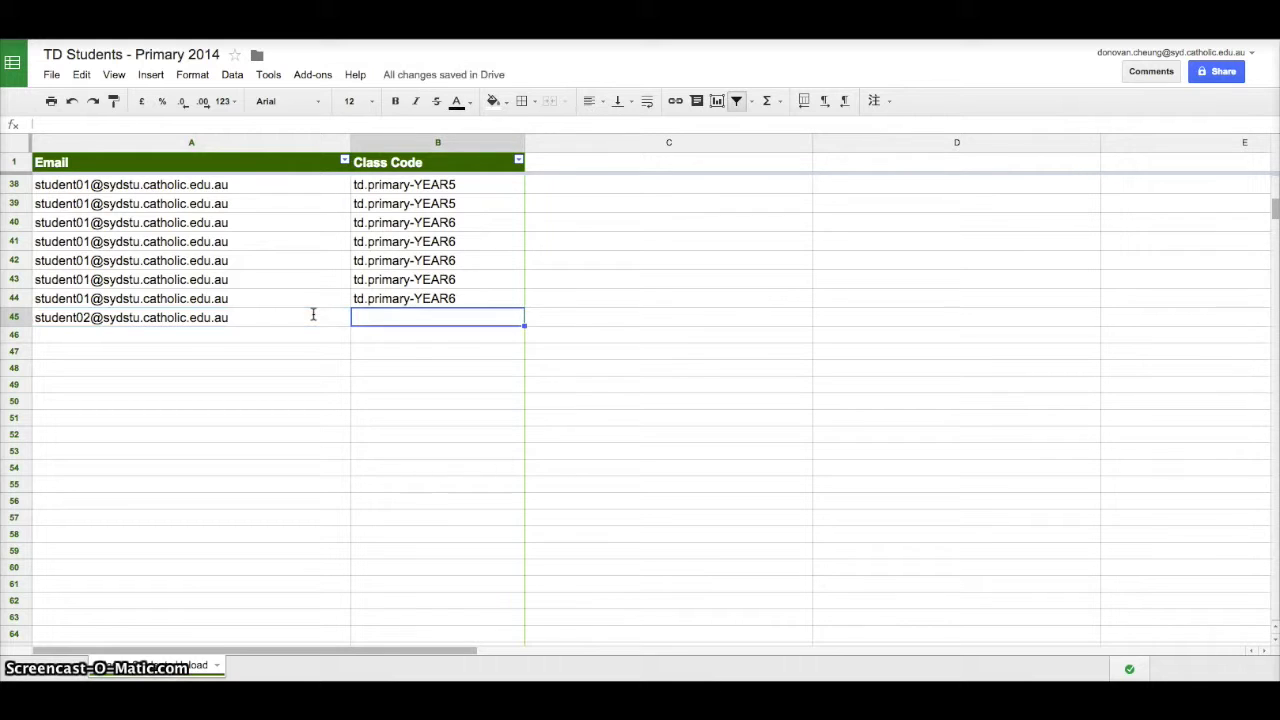
left_click(381, 322)
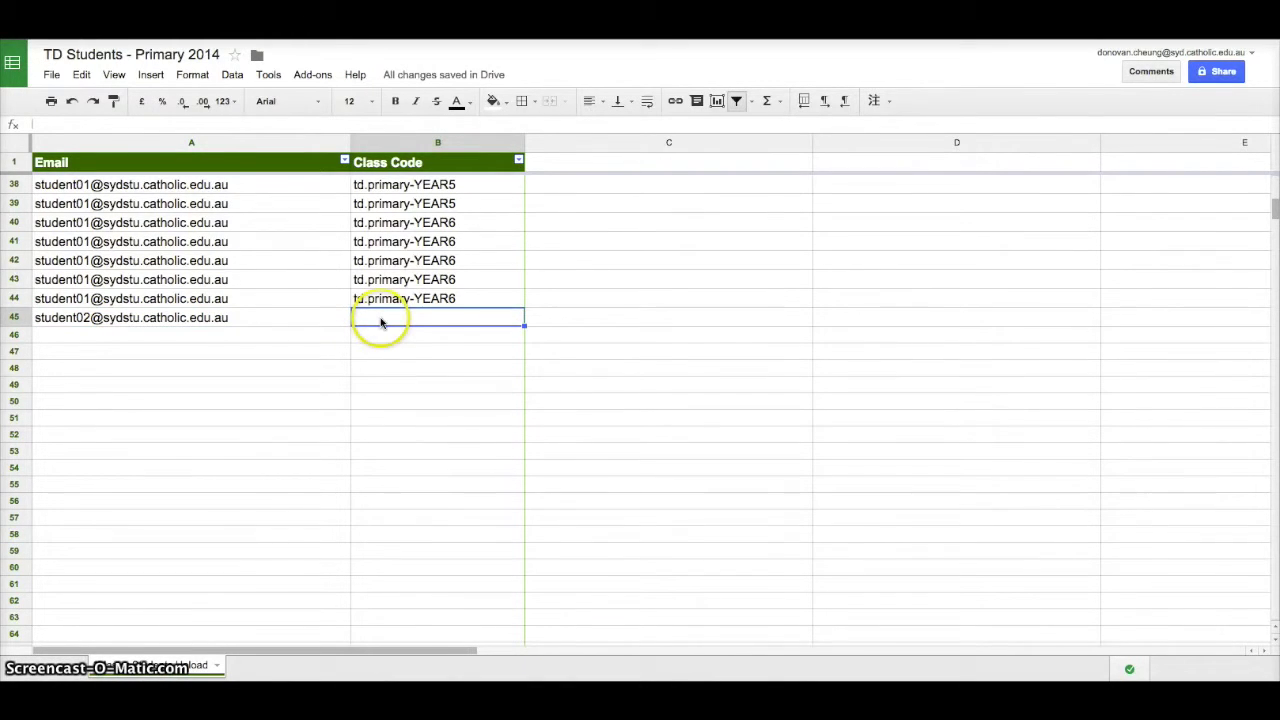
left_click(479, 301)
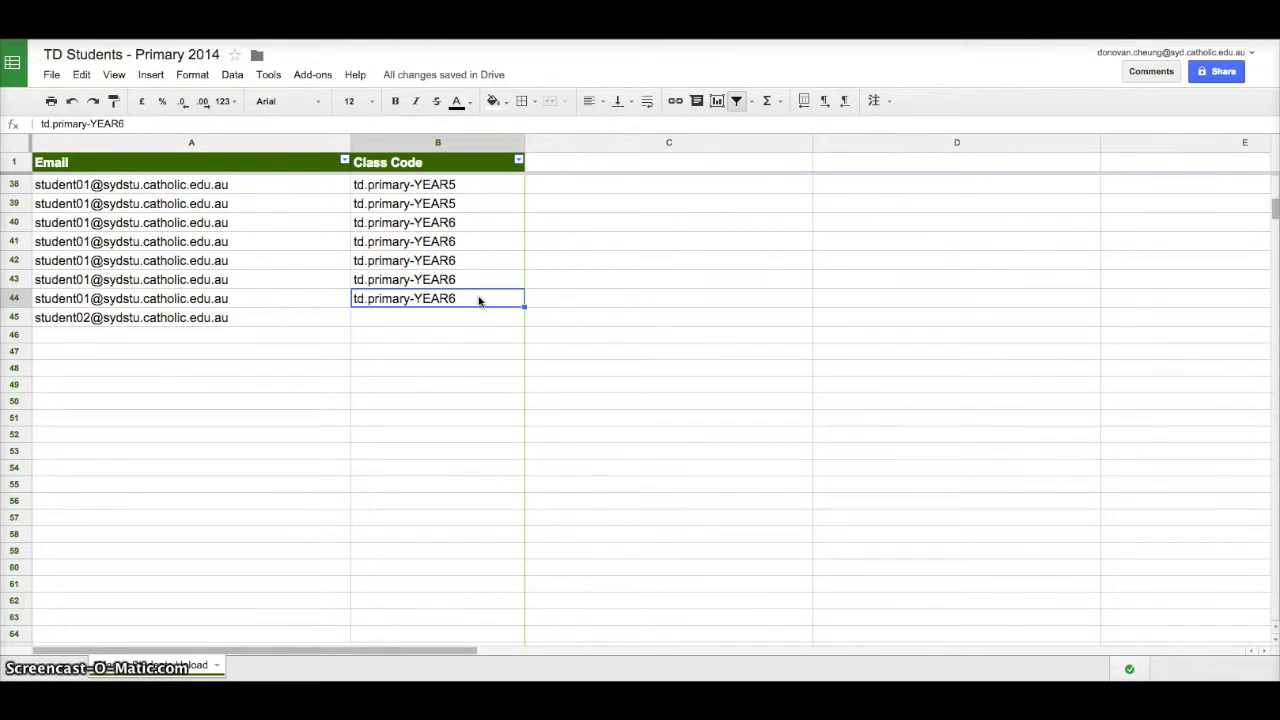
double_click(435, 297)
key("ctrl+a")
key("ctrl+c")
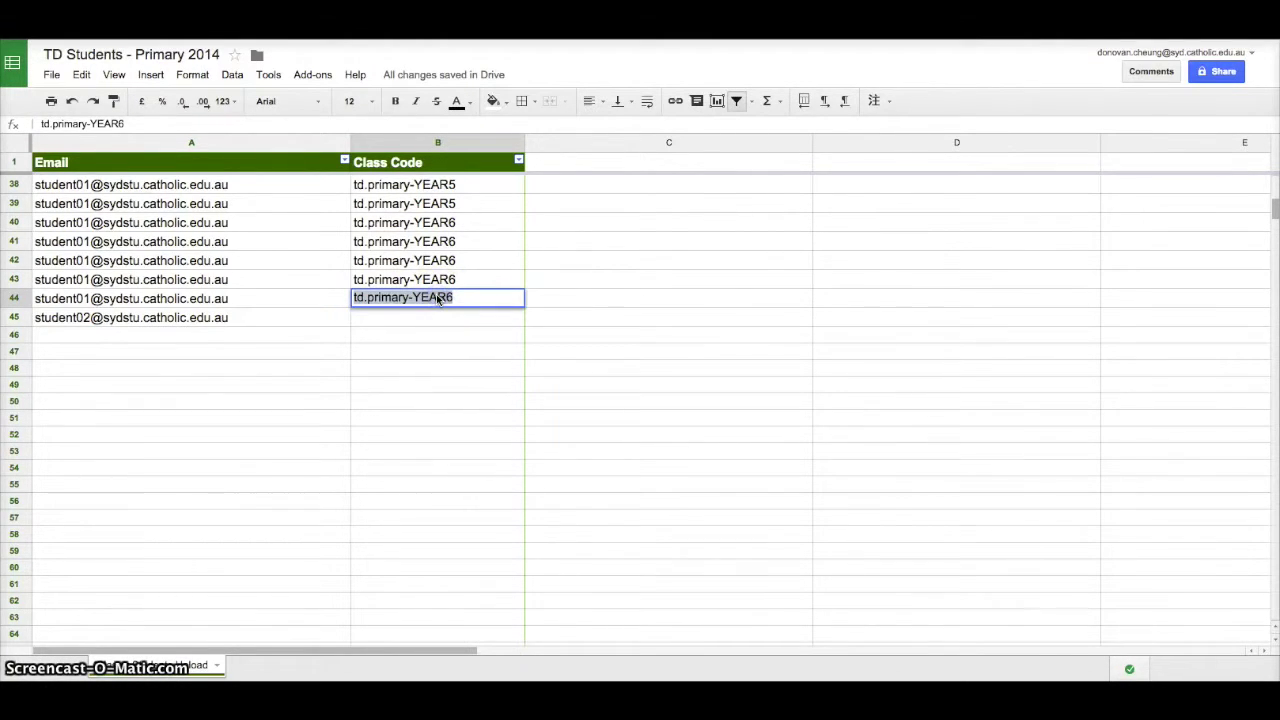
left_click(437, 315)
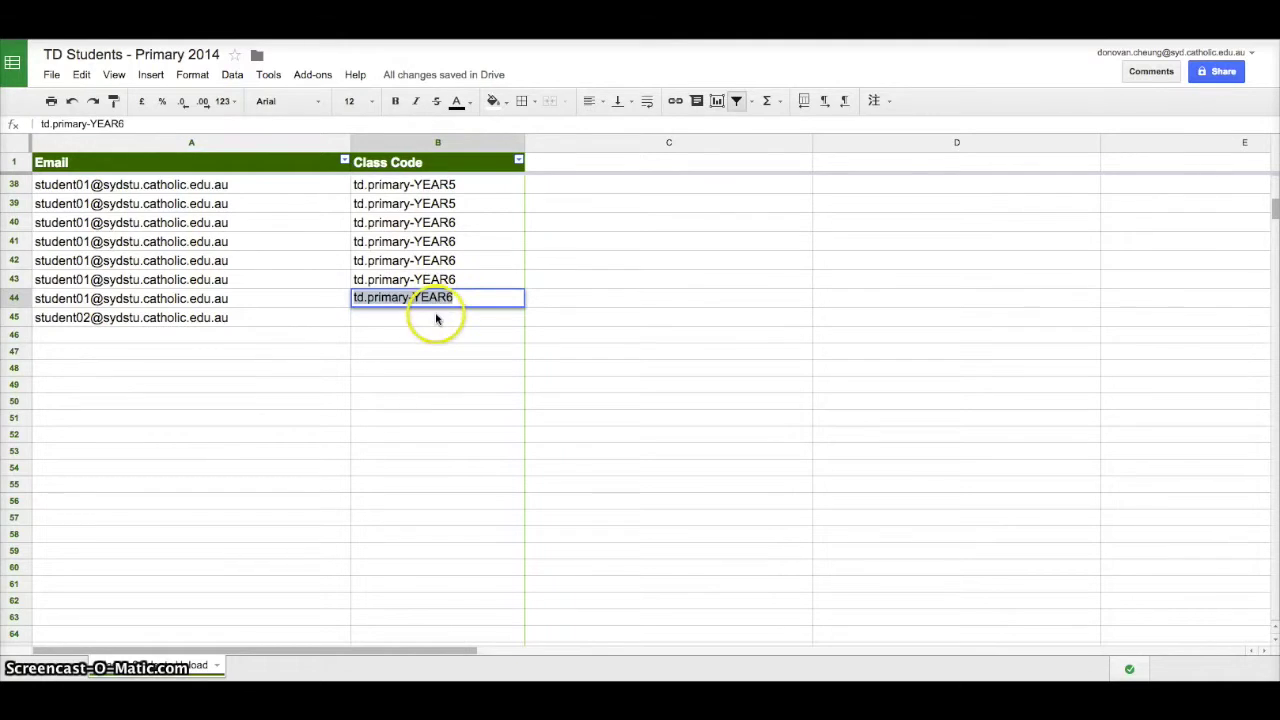
key("ctrl+v")
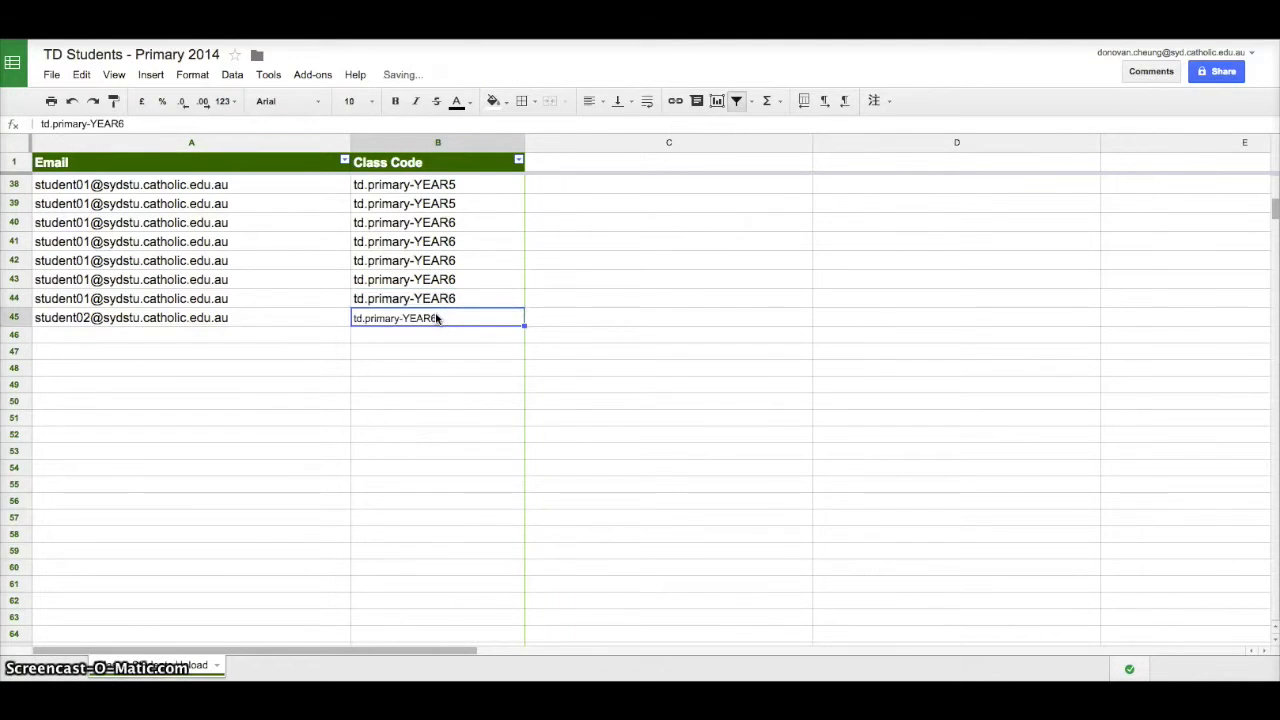
left_click(472, 320)
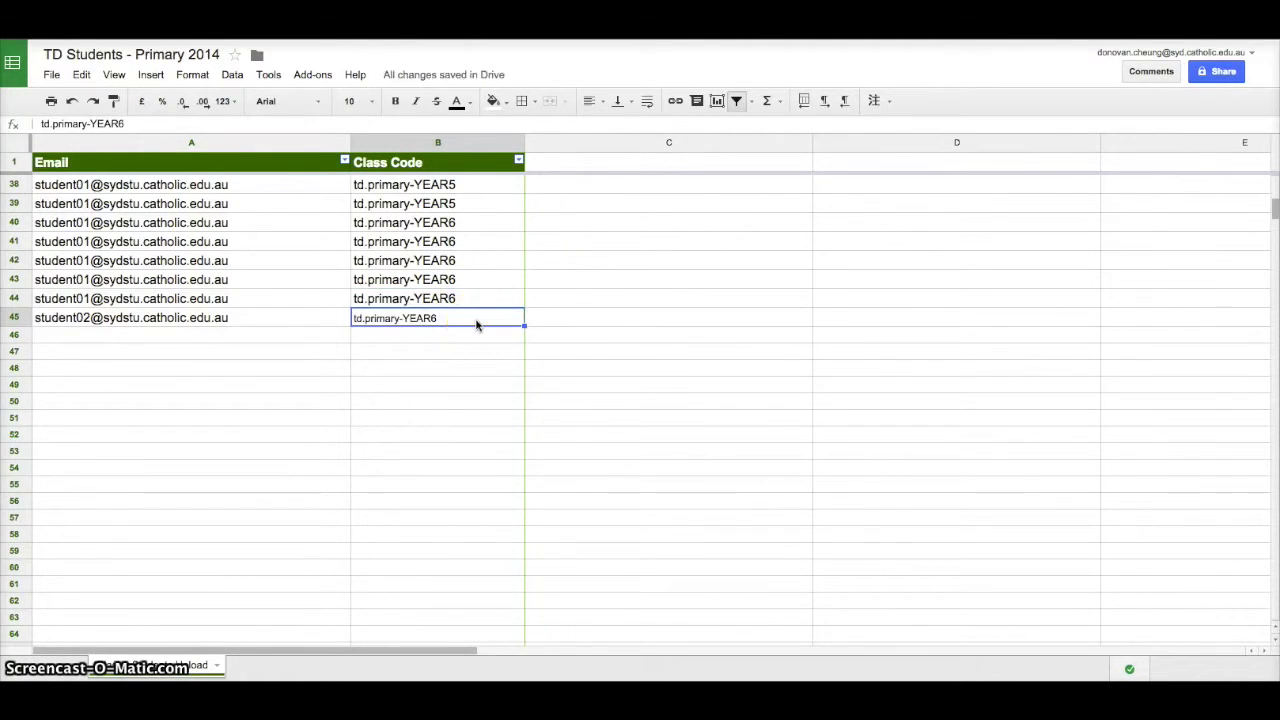
left_click(477, 338)
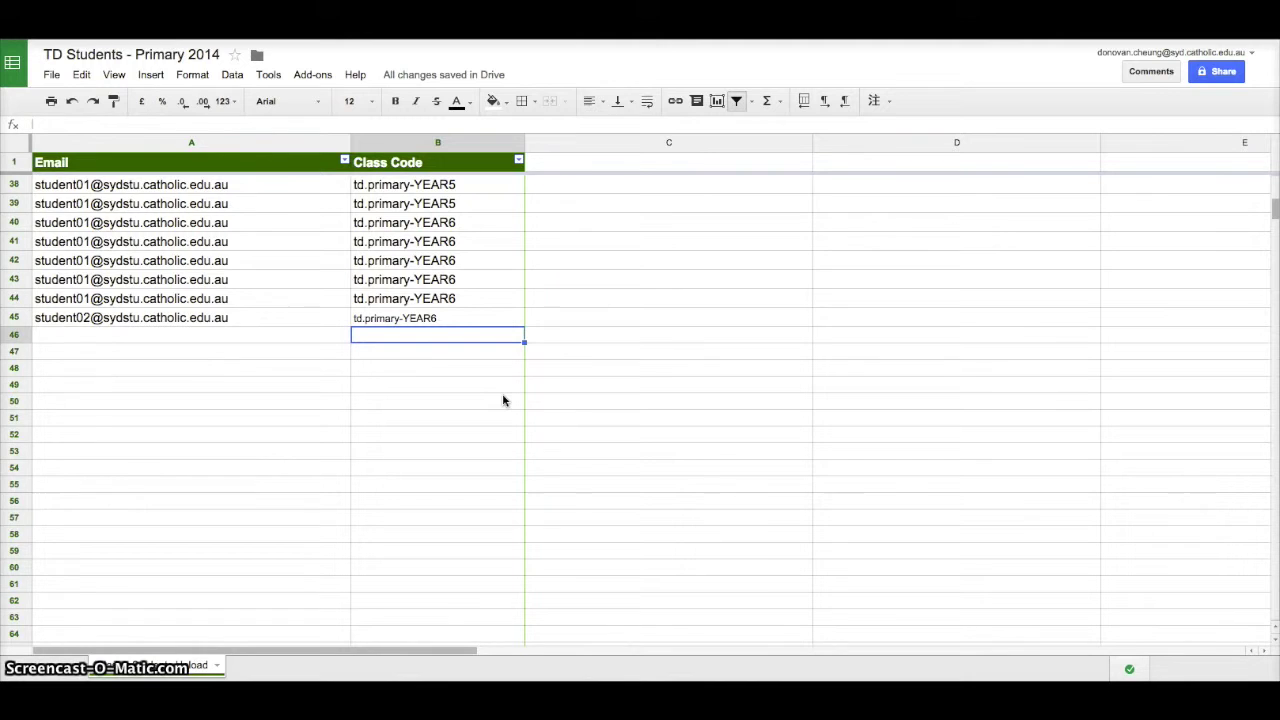
scroll(502, 400, "up", 4)
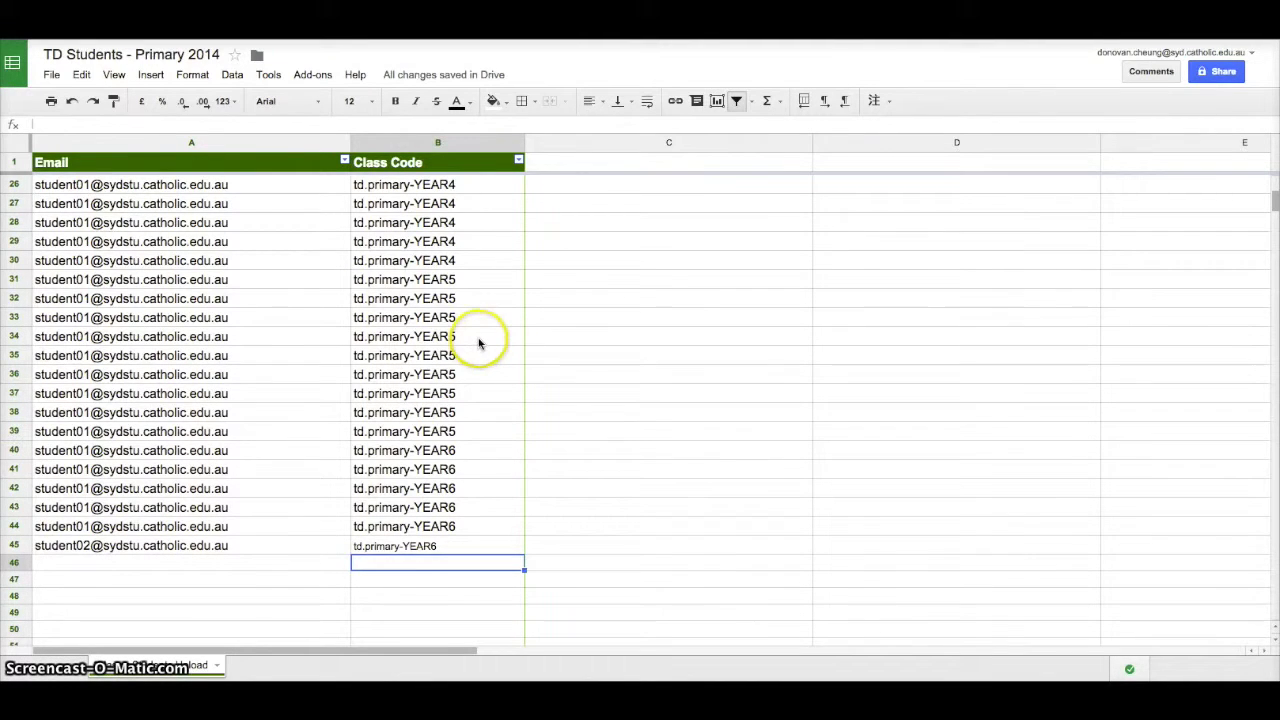
scroll(478, 343, "up", 5)
scroll(478, 343, "up", 3)
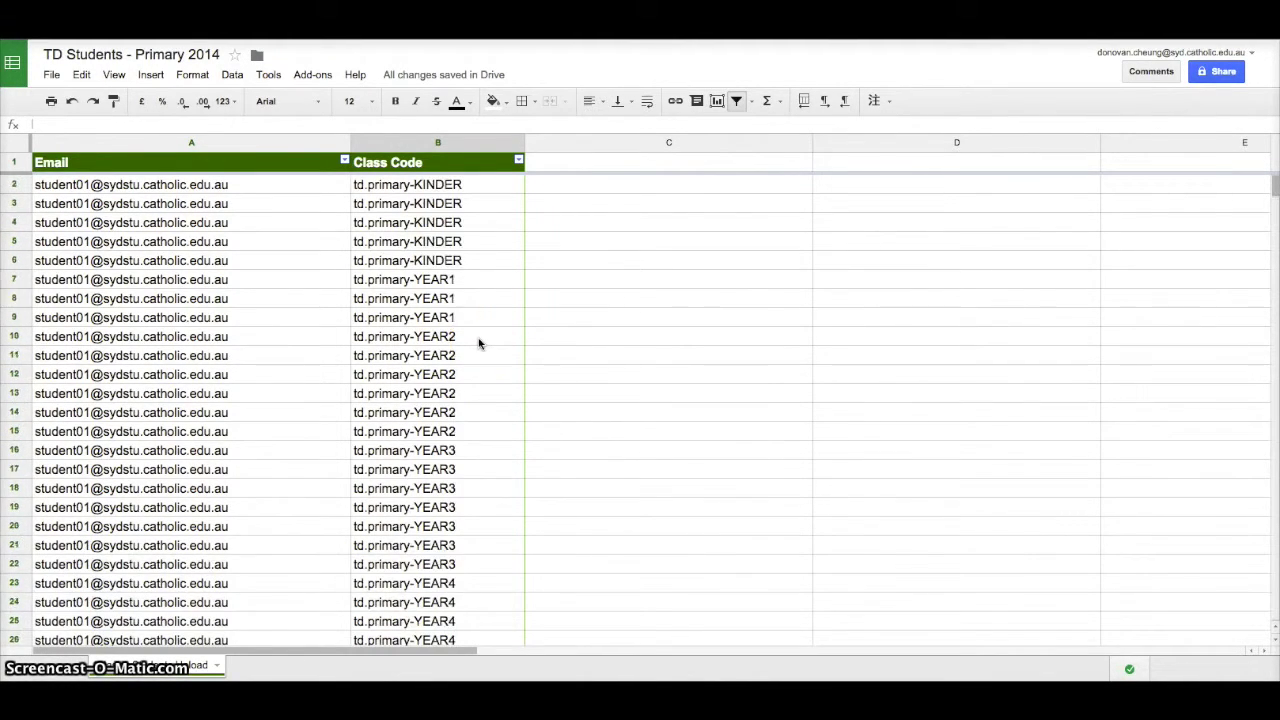
scroll(479, 358, "down", 8)
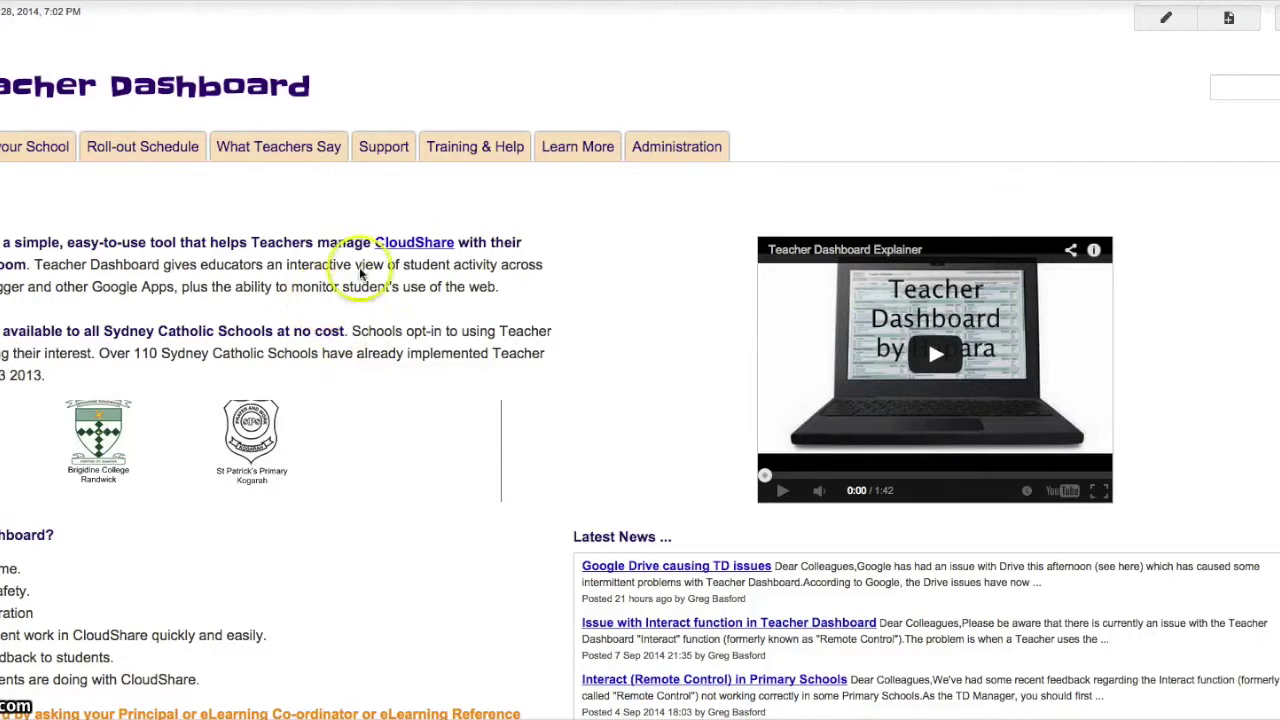
Step: Open the Teacher Dashboard Support page and scroll through its help desk ticket form
left_click(380, 150)
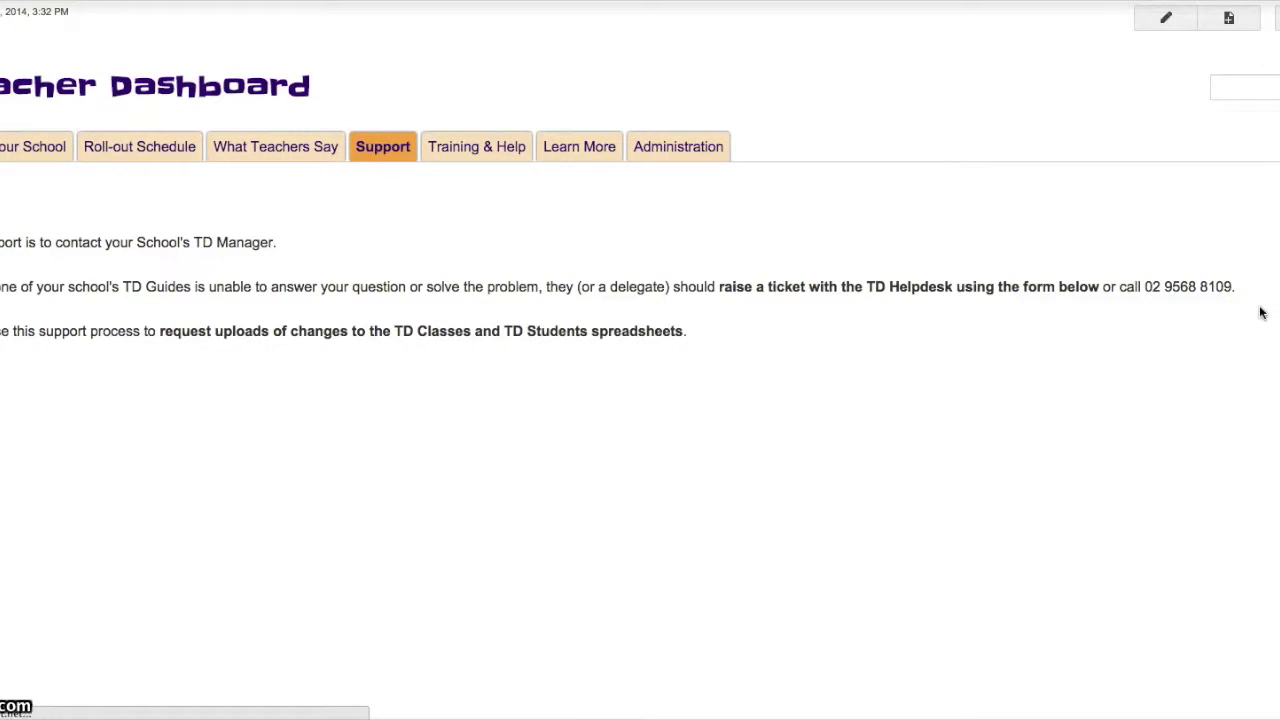
scroll(1260, 313, "down", 5)
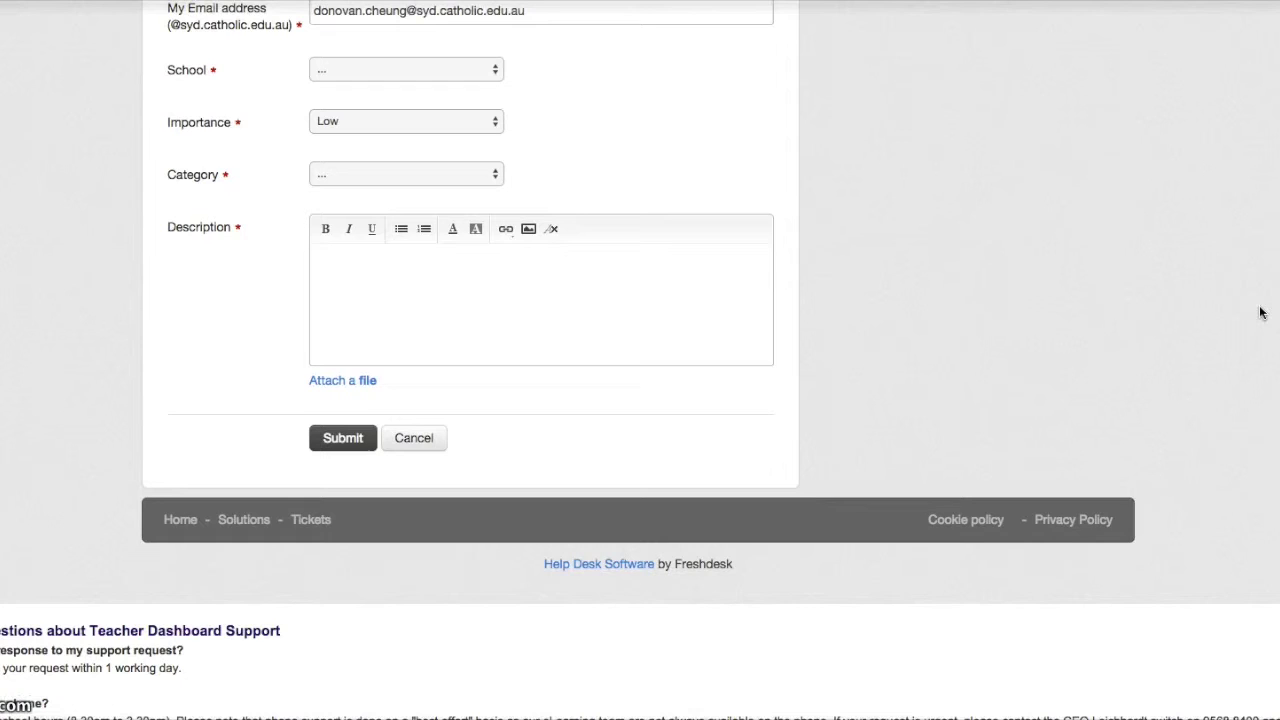
scroll(1260, 313, "up", 2)
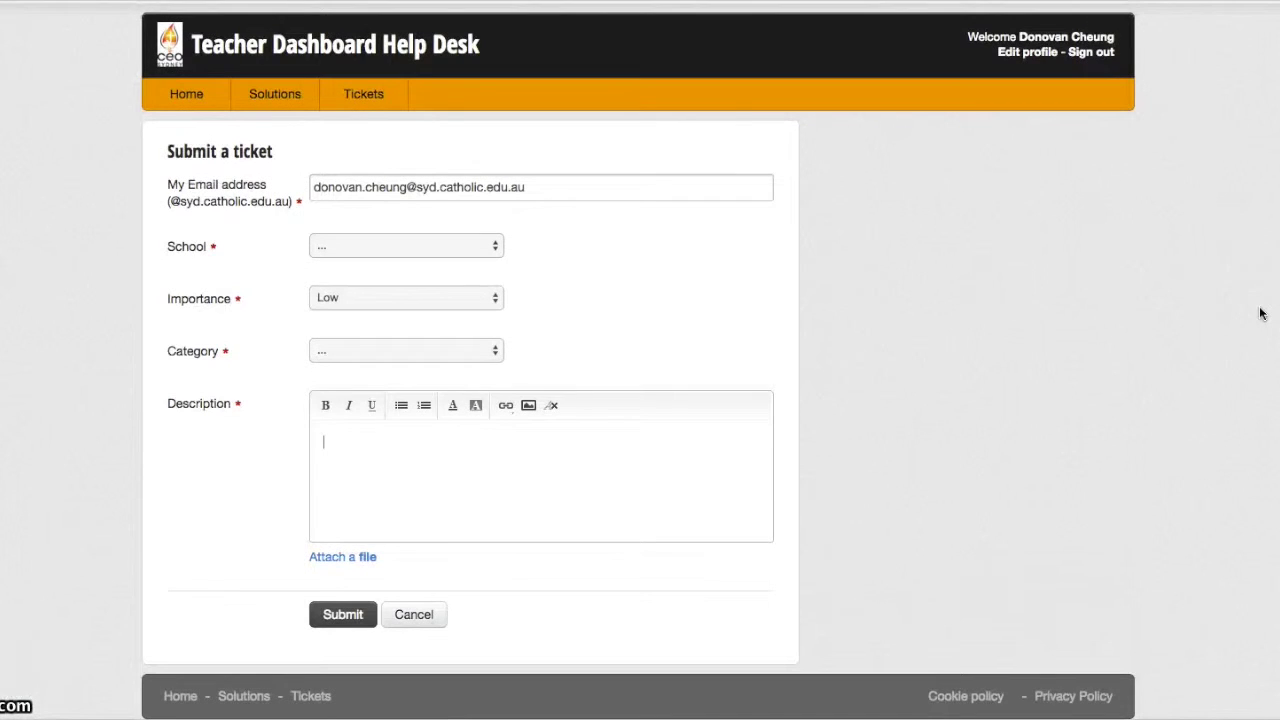
left_click(1232, 314)
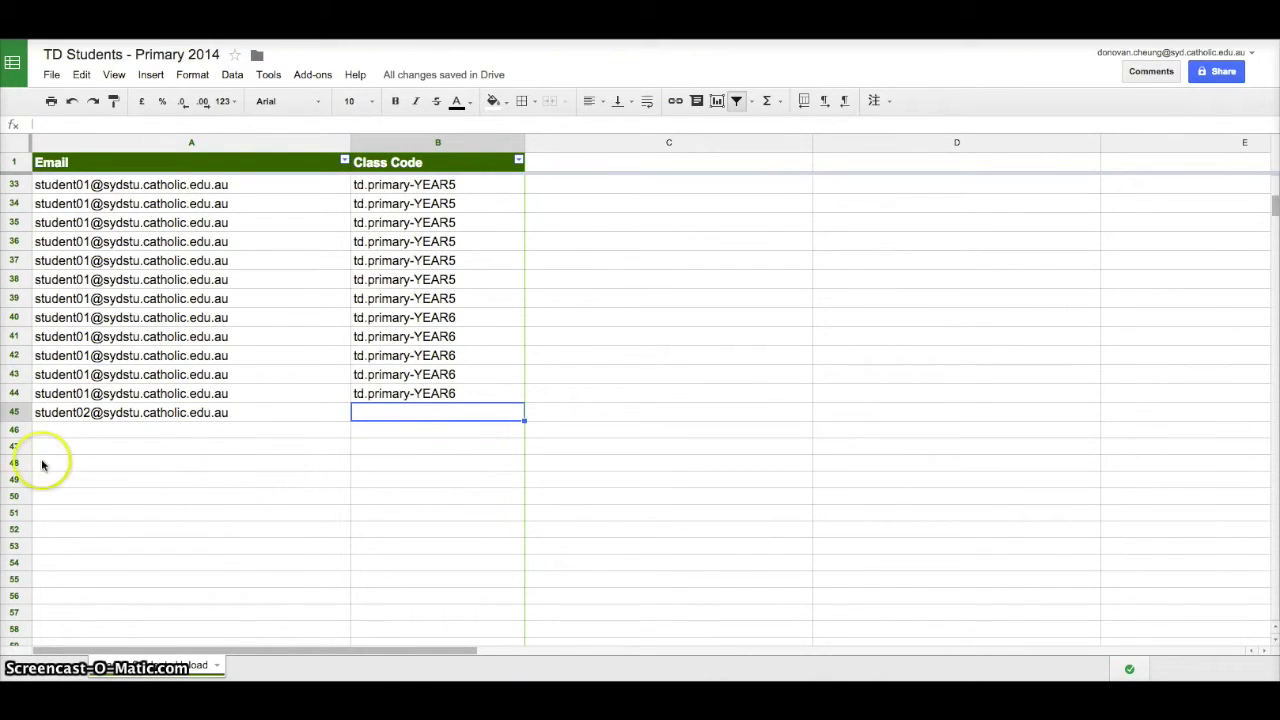
Step: Select row 45 and delete its email and class code, then return to cell A45
left_click(13, 413)
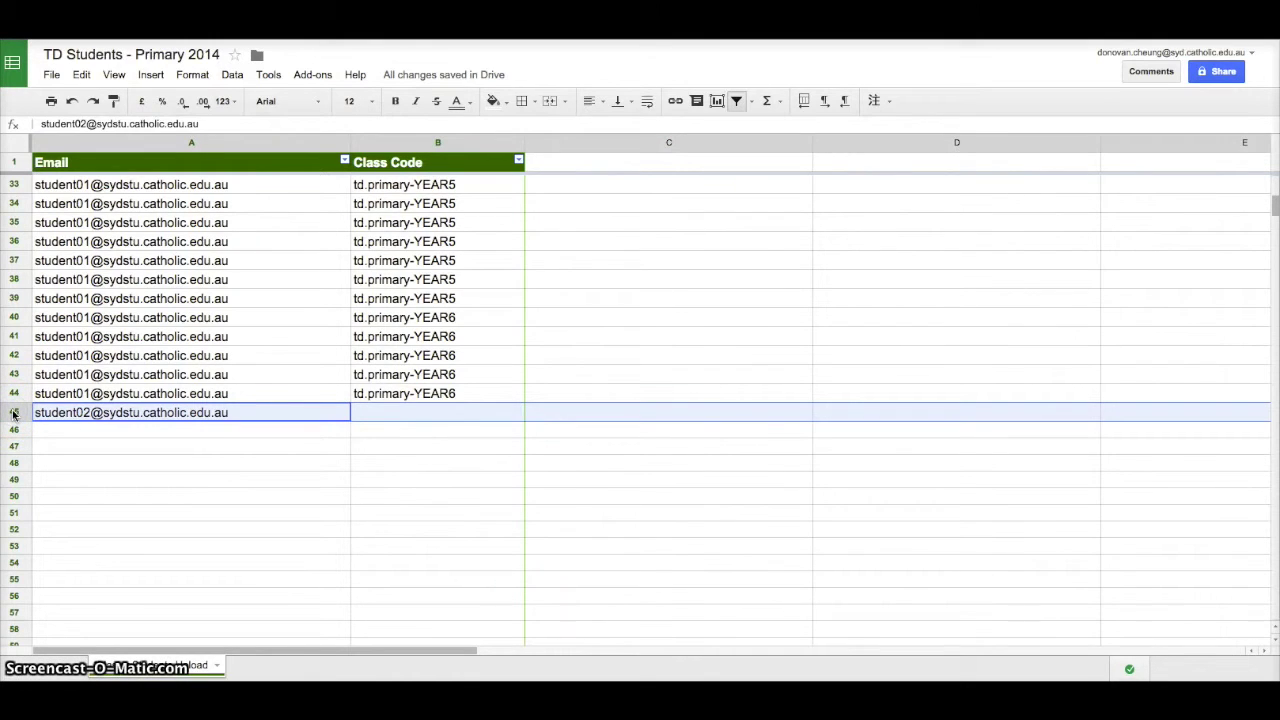
key("Delete")
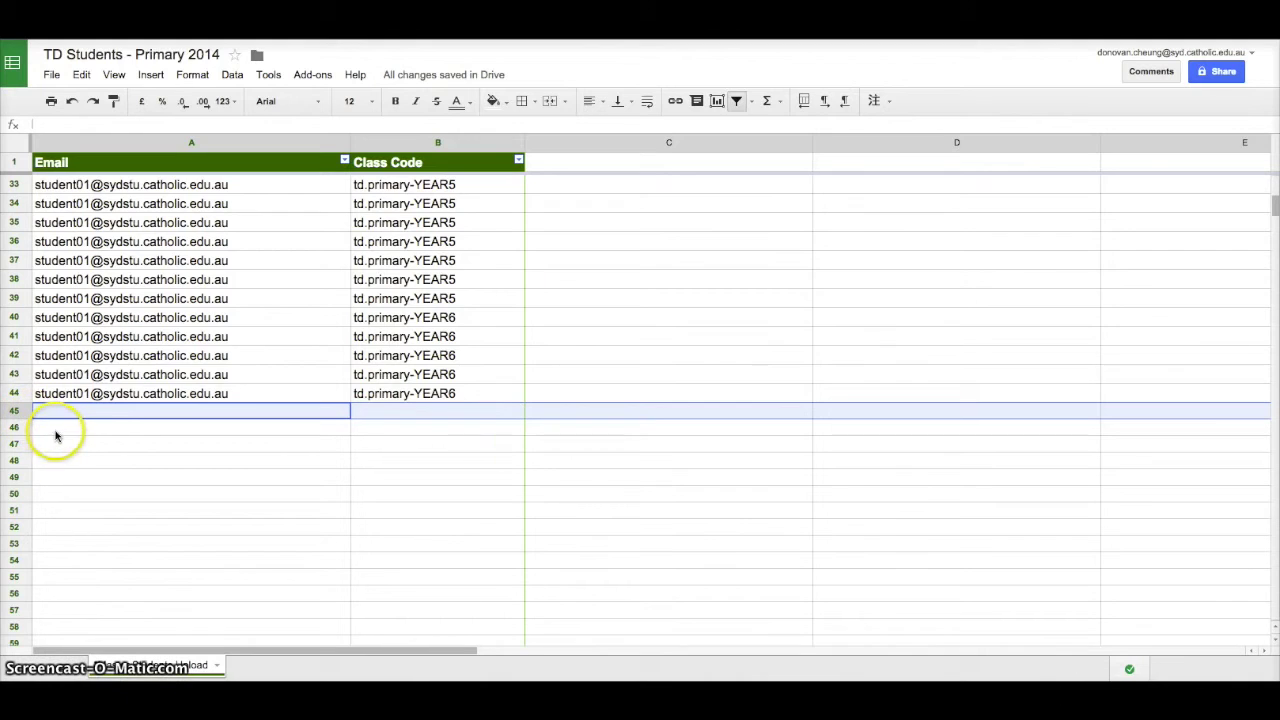
left_click(121, 413)
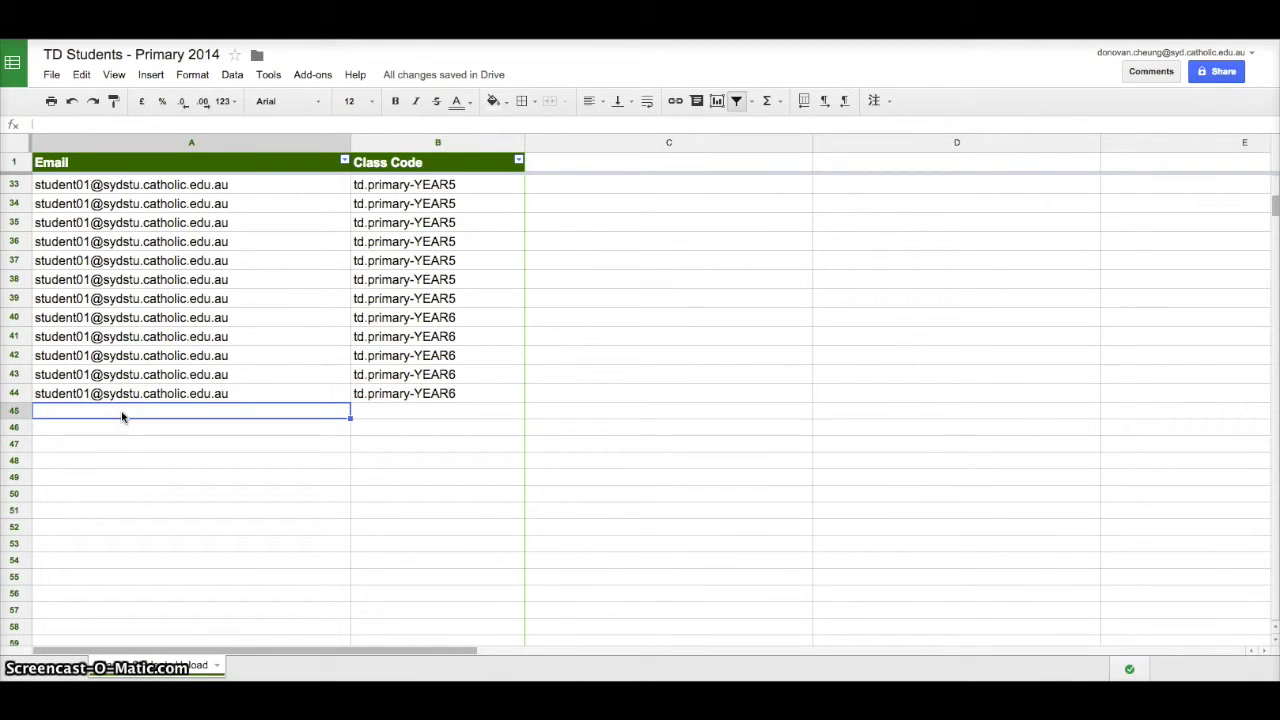